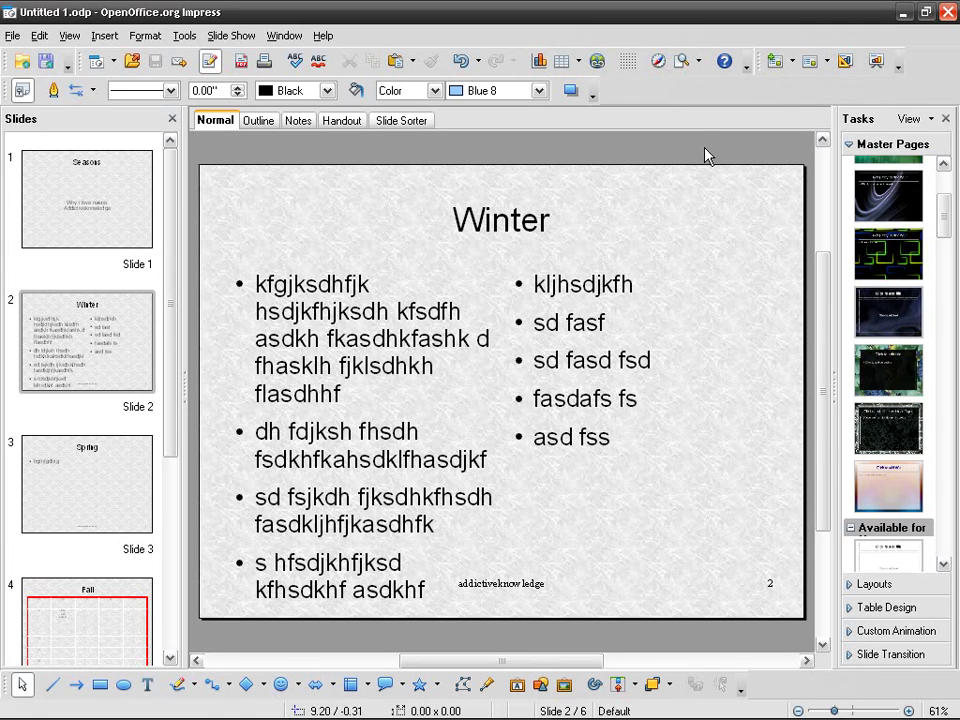
Step: Open the slide master view of the presentation
{"action": "left_click", "coordinate": [102, 36]}
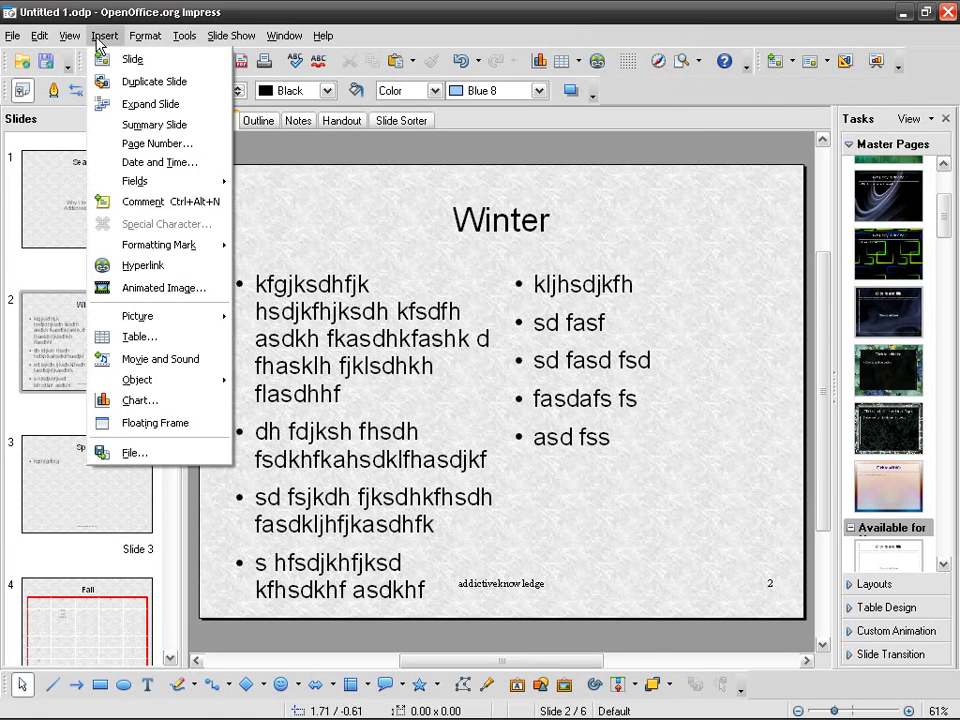
{"action": "mouse_move", "coordinate": [69, 36]}
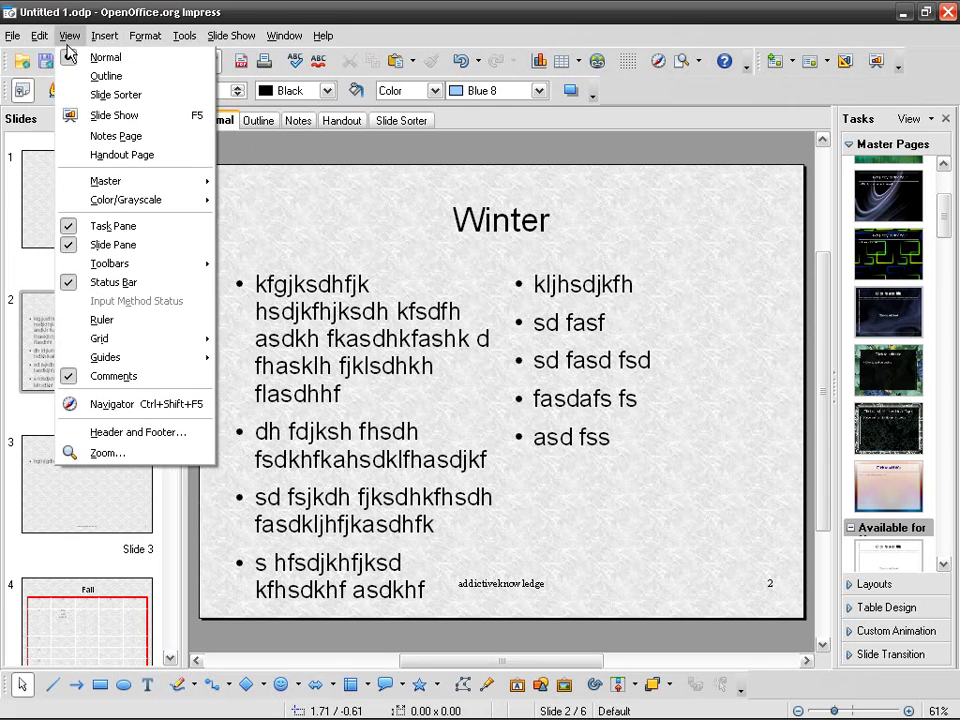
{"action": "mouse_move", "coordinate": [147, 185]}
{"action": "left_click", "coordinate": [258, 180]}
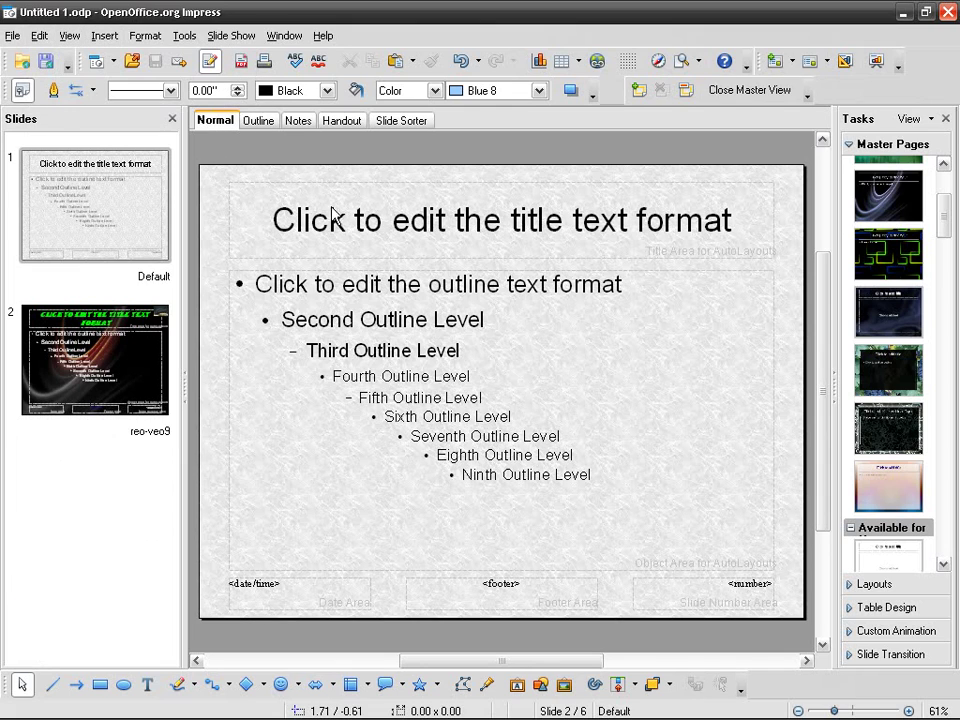
Step: Examine the footer field in the Footer Area of the Default slide master up close
{"action": "scroll", "coordinate": [638, 454], "scroll_direction": "up", "scroll_amount": 5, "text": "ctrl"}
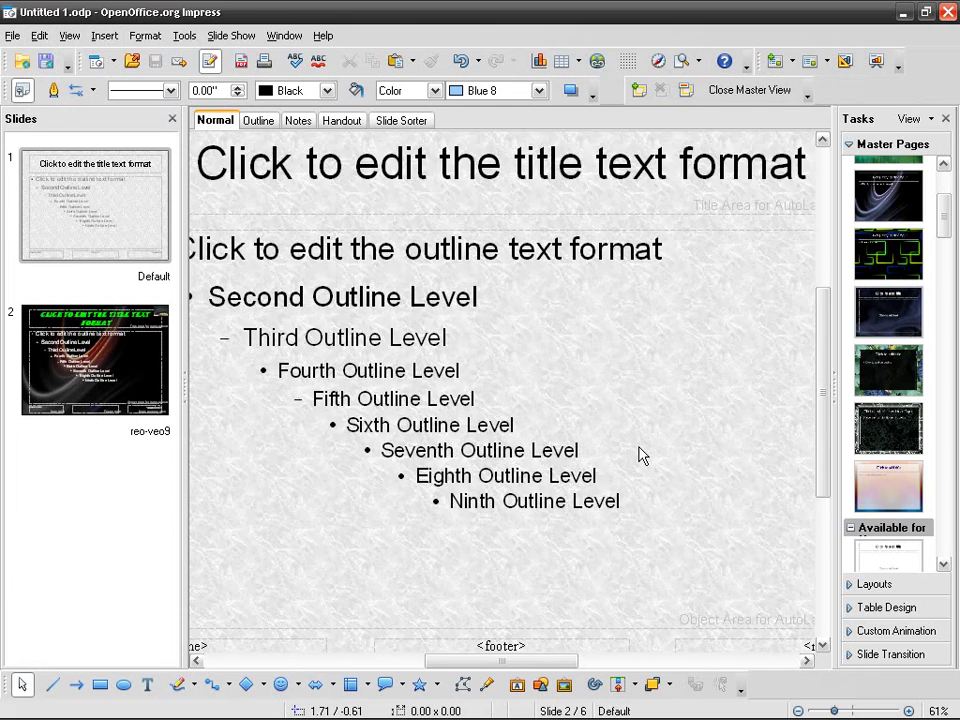
{"action": "scroll", "coordinate": [638, 454], "scroll_direction": "down", "scroll_amount": 3}
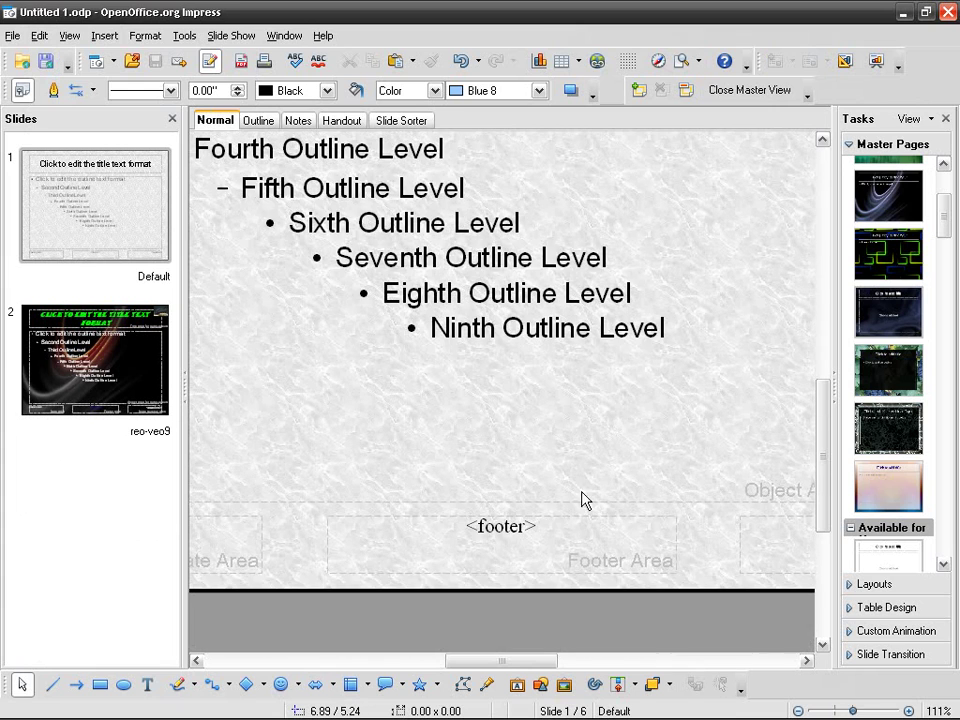
{"action": "left_click", "coordinate": [540, 524]}
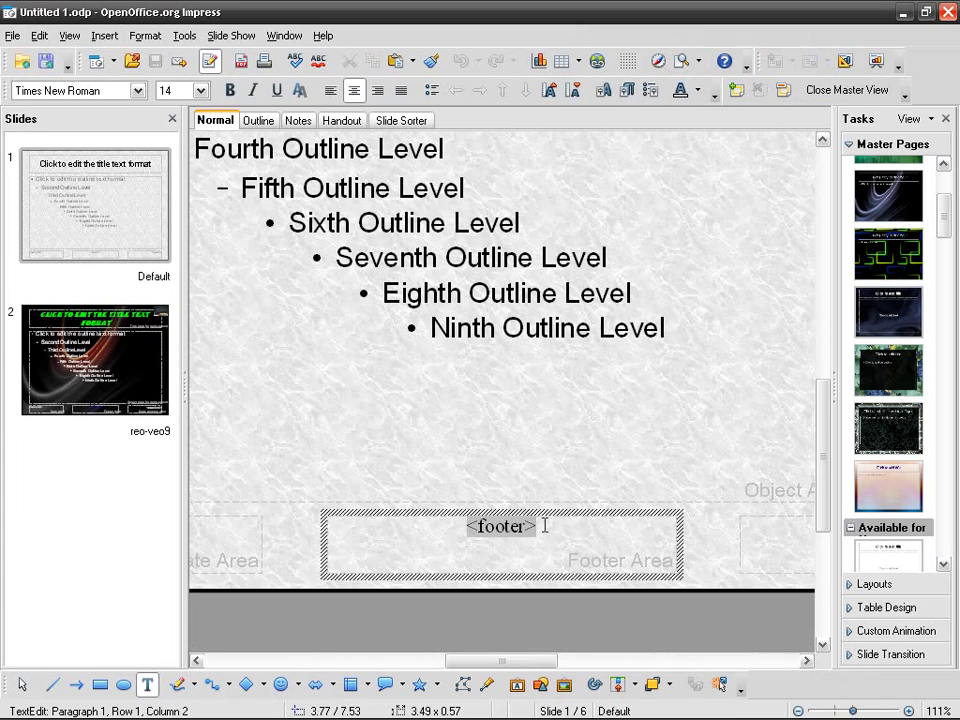
{"action": "mouse_move", "coordinate": [540, 657]}
{"action": "left_mouse_down"}
{"action": "mouse_move", "coordinate": [580, 667]}
{"action": "mouse_move", "coordinate": [557, 664]}
{"action": "left_mouse_up"}
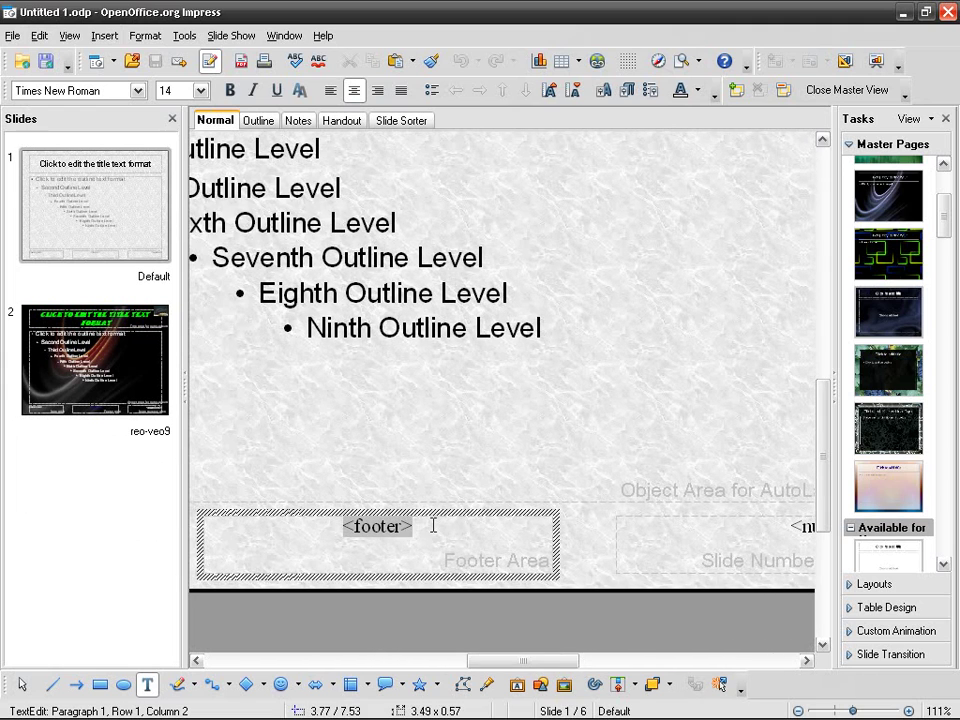
{"action": "left_click", "coordinate": [441, 471]}
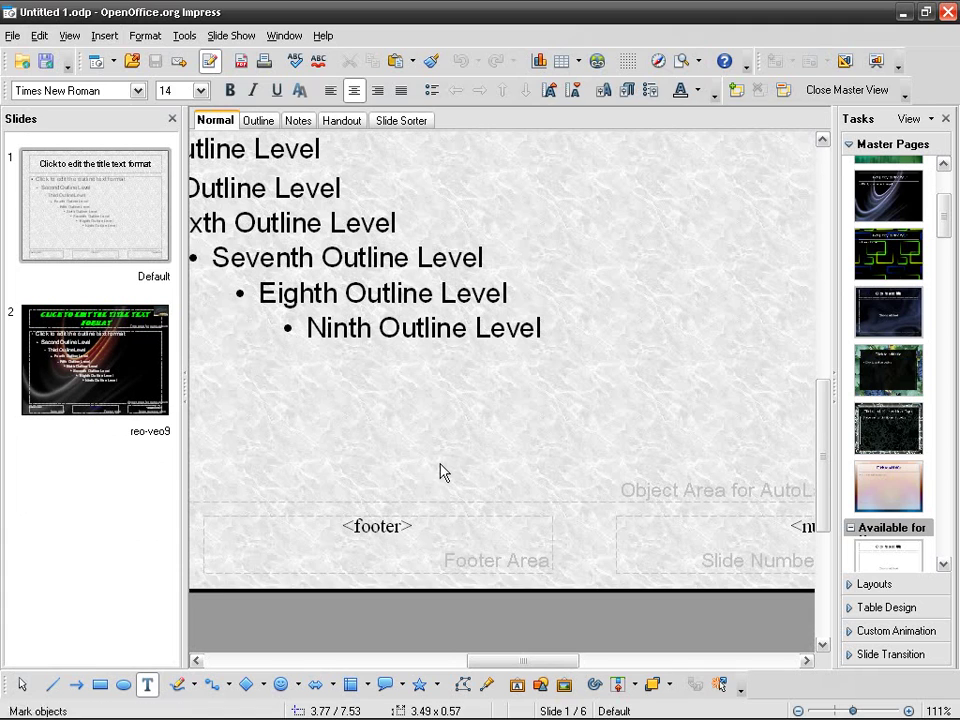
{"action": "left_click", "coordinate": [409, 525]}
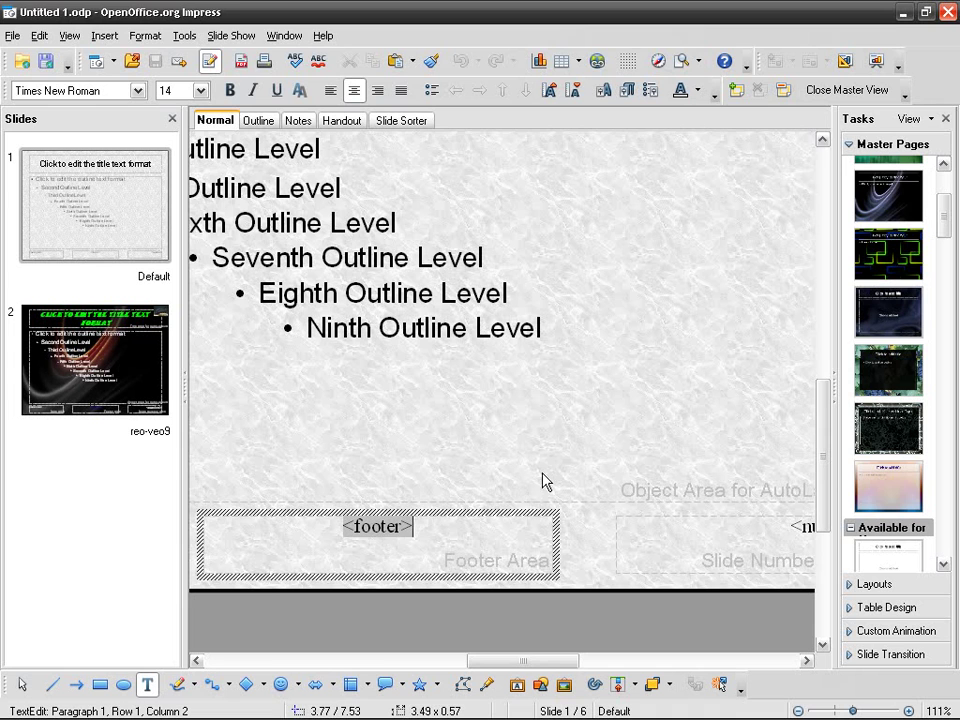
{"action": "scroll", "coordinate": [543, 481], "scroll_direction": "down", "scroll_amount": 1}
{"action": "scroll", "coordinate": [543, 481], "scroll_direction": "down", "scroll_amount": 1}
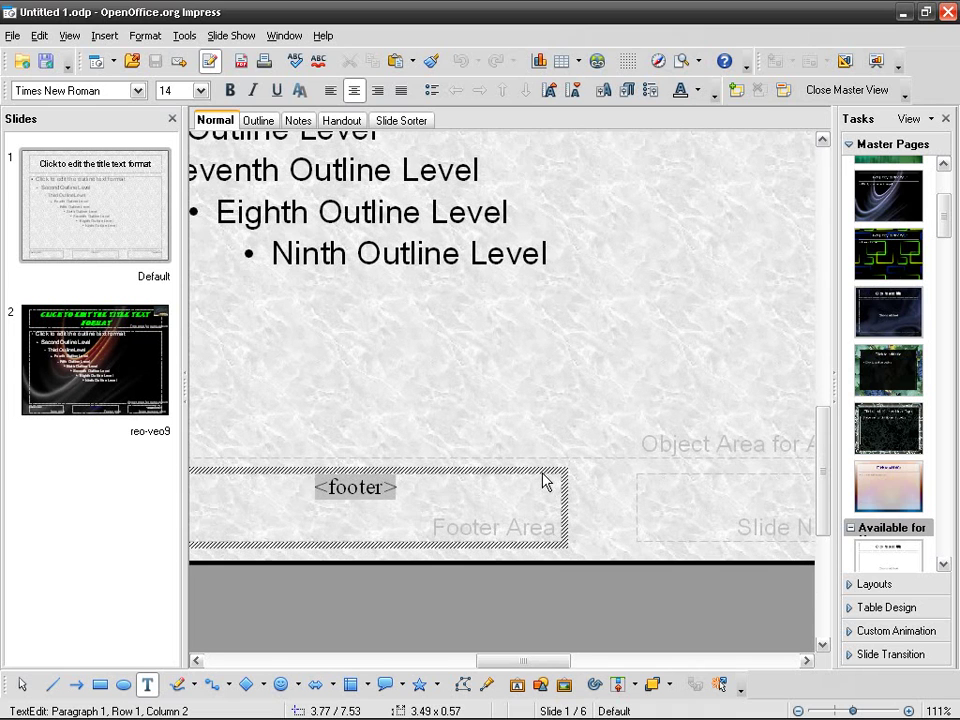
{"action": "scroll", "coordinate": [536, 660], "scroll_direction": "up", "scroll_amount": 1, "text": "ctrl"}
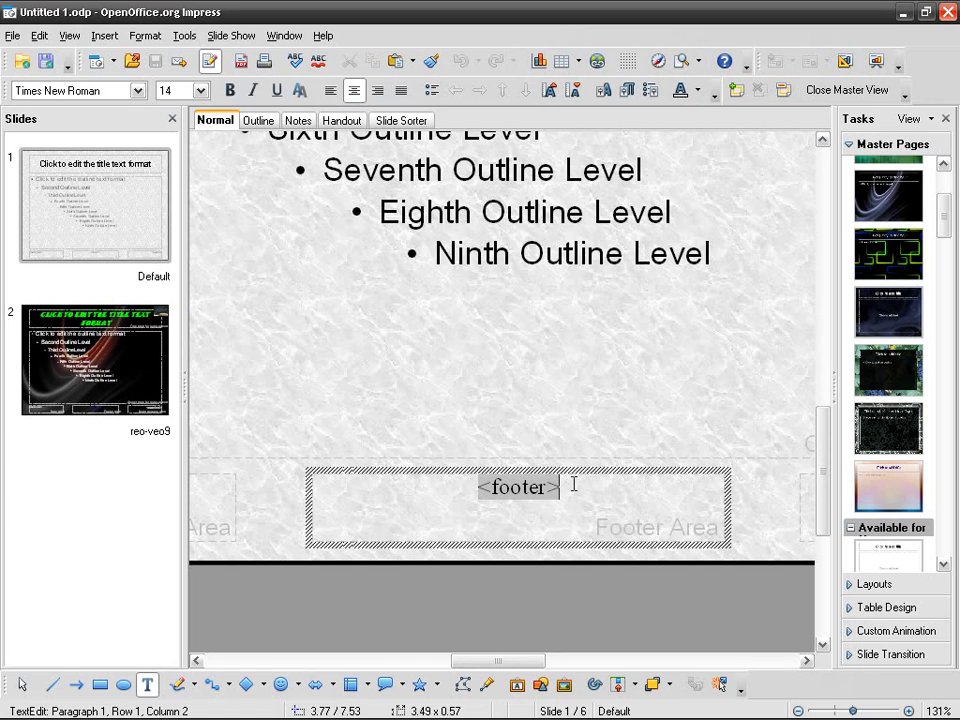
{"action": "scroll", "coordinate": [573, 484], "scroll_direction": "up", "scroll_amount": 2}
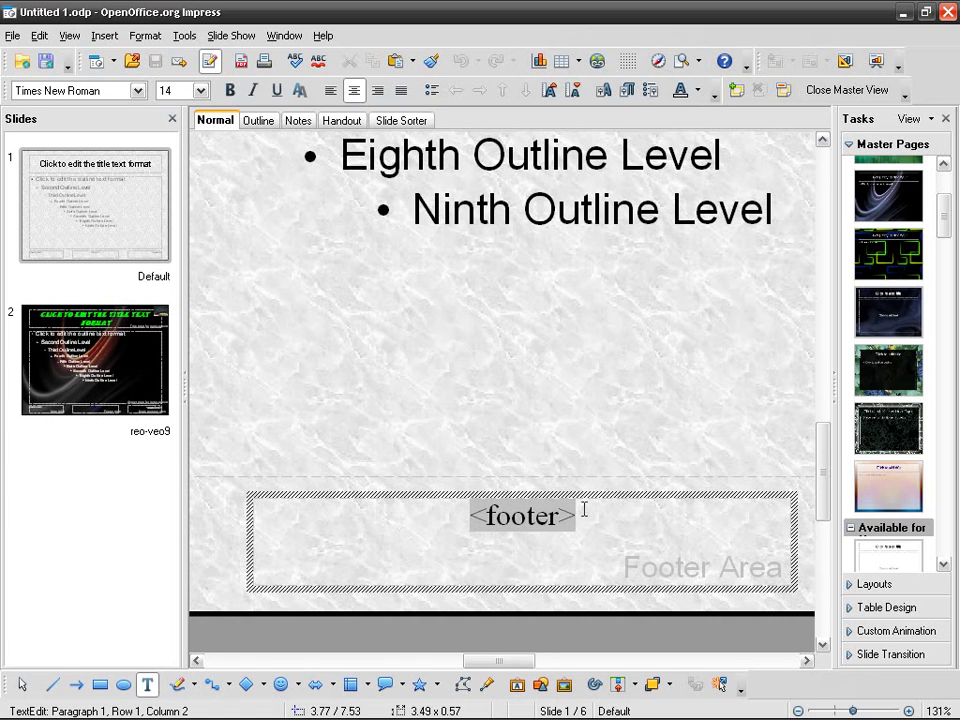
{"action": "left_click_drag", "start_coordinate": [574, 508], "coordinate": [480, 514]}
{"action": "left_click", "coordinate": [607, 516]}
Step: Set the font size of the number field in the Default master's Slide Number Area to 20
{"action": "left_click_drag", "start_coordinate": [510, 662], "coordinate": [583, 662]}
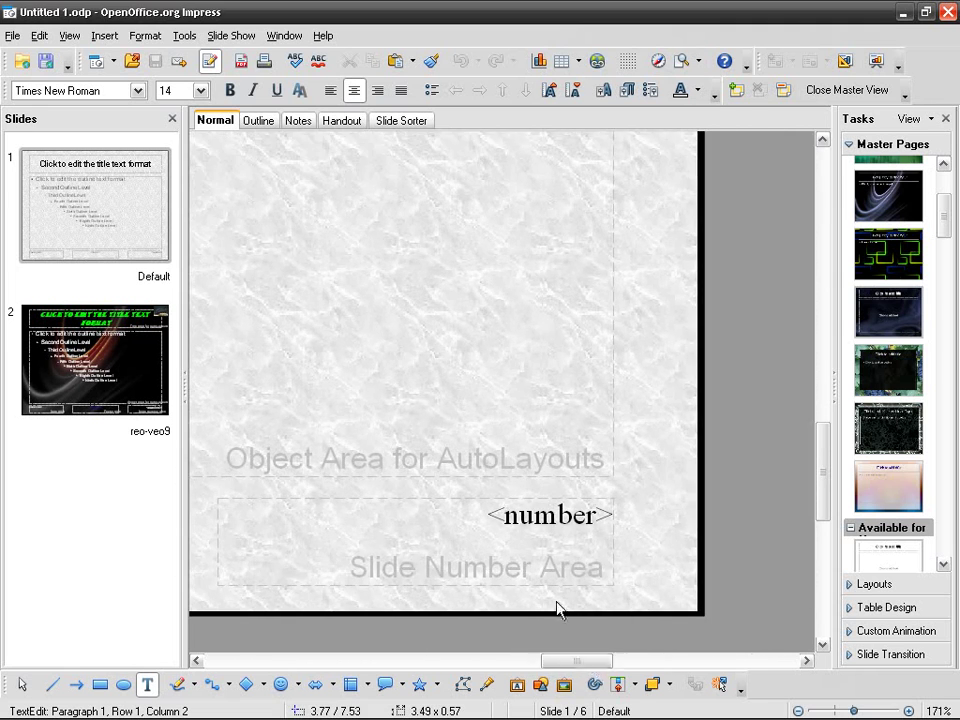
{"action": "left_click", "coordinate": [490, 514]}
{"action": "left_click_drag", "start_coordinate": [490, 514], "coordinate": [611, 516]}
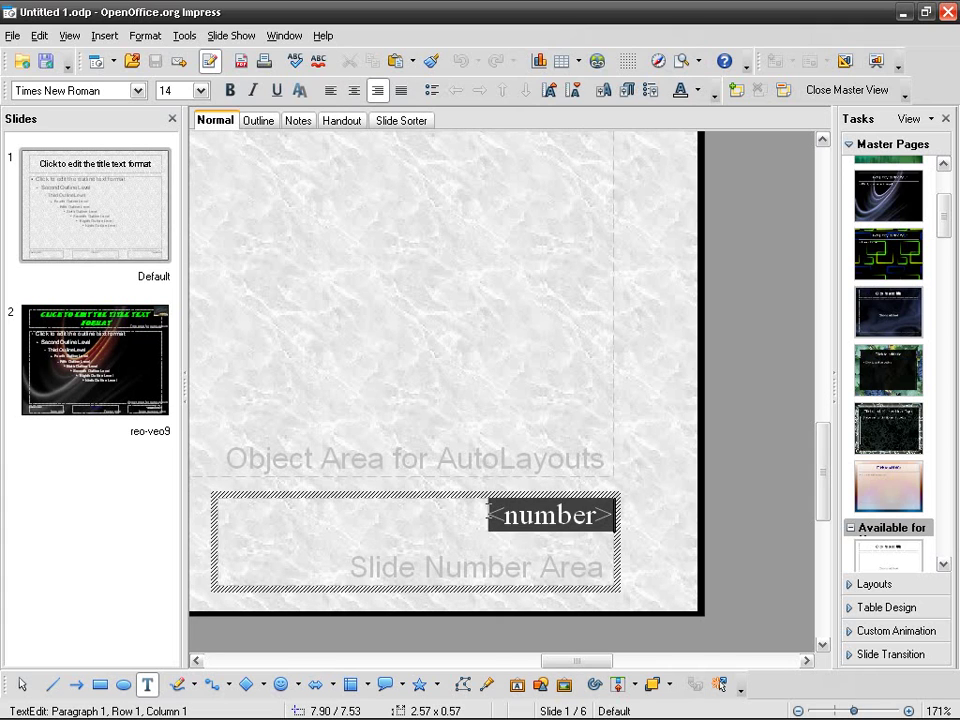
{"action": "left_click", "coordinate": [200, 90]}
{"action": "left_click", "coordinate": [182, 212]}
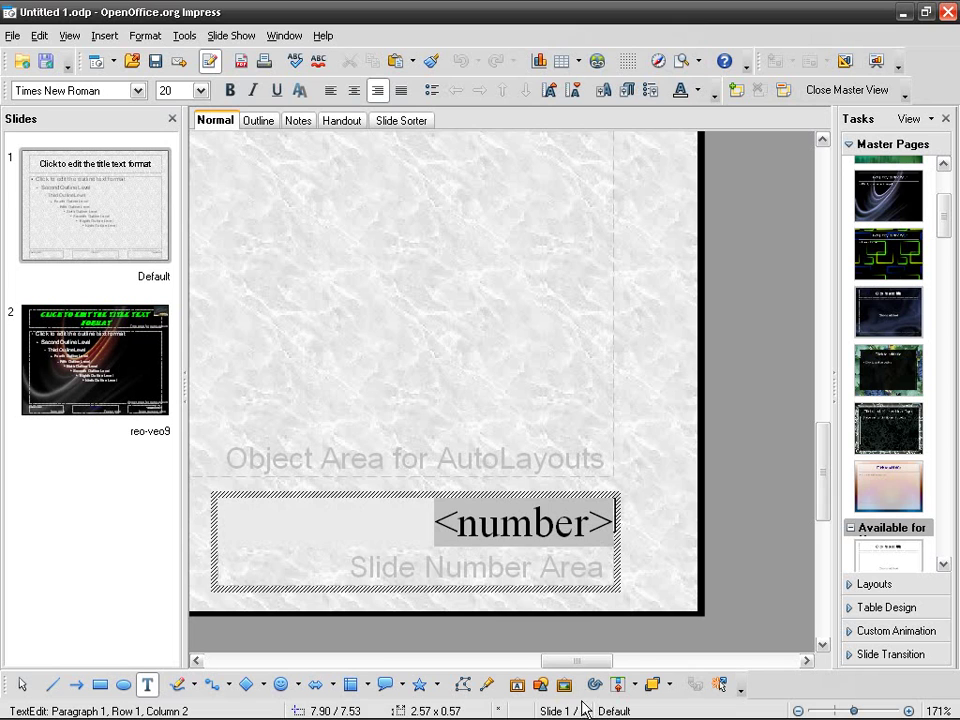
Step: Close the master view and check the slide numbers on the slides from slide 2 onward
{"action": "left_click", "coordinate": [833, 91]}
{"action": "scroll", "coordinate": [645, 502], "scroll_direction": "up", "scroll_amount": 1}
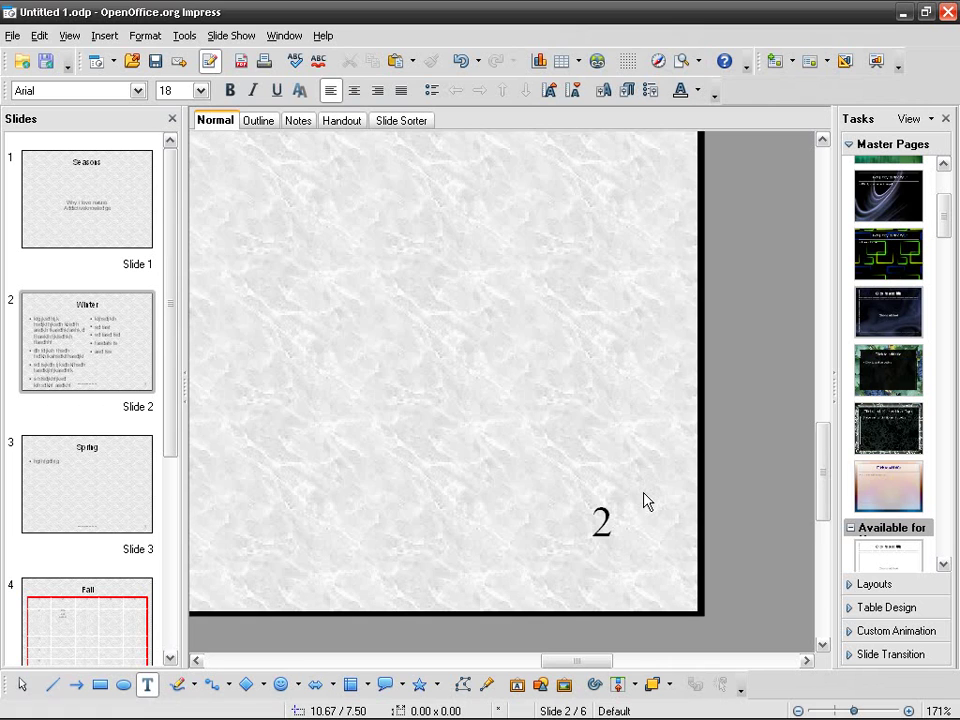
{"action": "scroll", "coordinate": [645, 502], "scroll_direction": "down", "scroll_amount": 3}
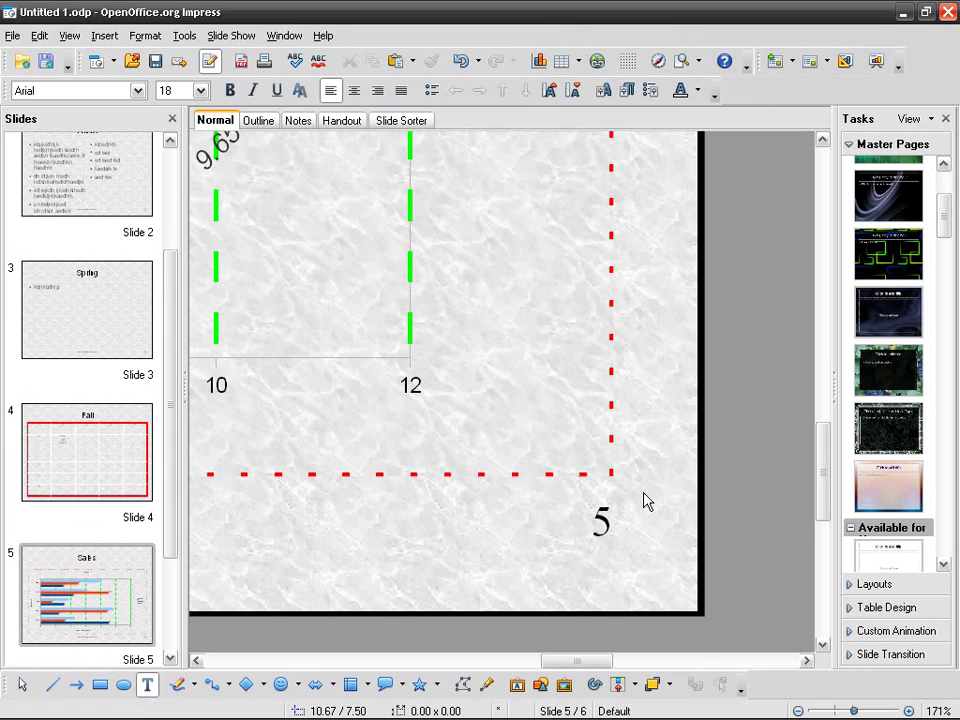
{"action": "scroll", "coordinate": [645, 502], "scroll_direction": "up", "scroll_amount": 1}
Step: Open Notepad over the presentation and write "Page 1/6" as a sample numbering line
{"action": "key", "text": "super"}
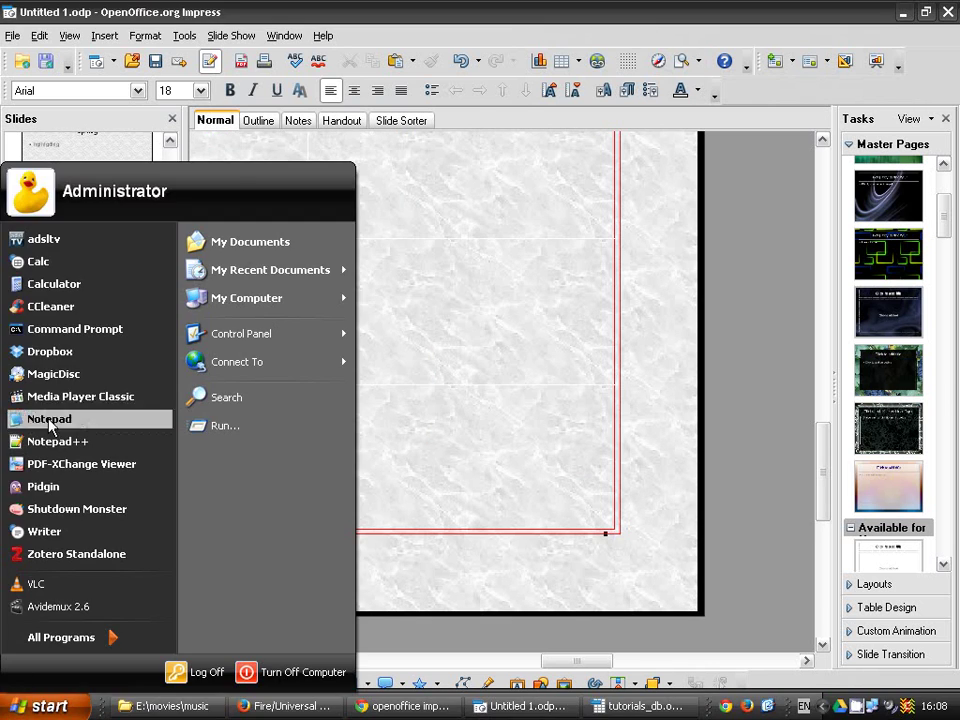
{"action": "left_click", "coordinate": [100, 425]}
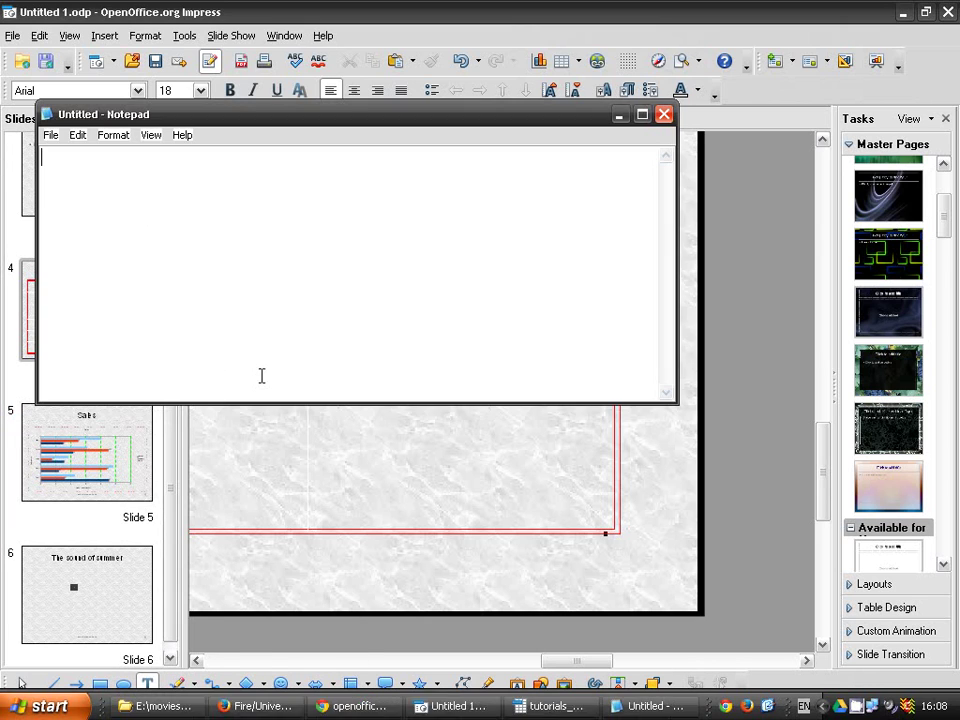
{"action": "left_click_drag", "start_coordinate": [323, 118], "coordinate": [440, 163]}
{"action": "type", "text": "Pa"}
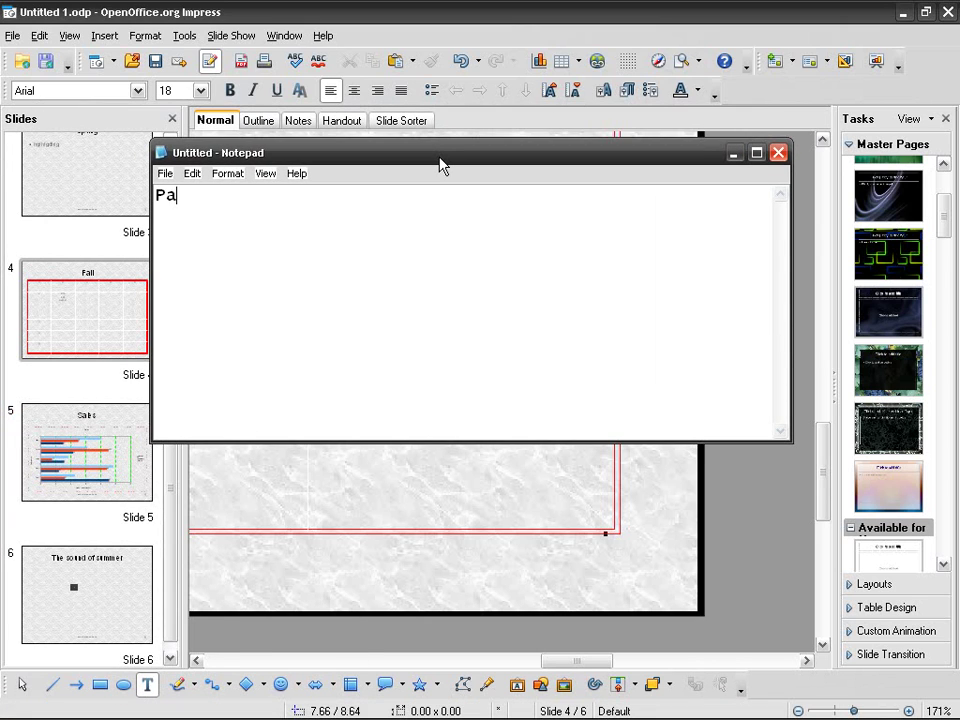
{"action": "type", "text": "ge 1/6"}
Step: Replace the word "Page" with "Slide" in the first Notepad line so it reads "Slide 1/6"
{"action": "key", "text": "ctrl+Home"}
{"action": "key", "text": "shift+Right"}
{"action": "key", "text": "shift+Right"}
{"action": "key", "text": "shift+Right"}
{"action": "key", "text": "shift+Right"}
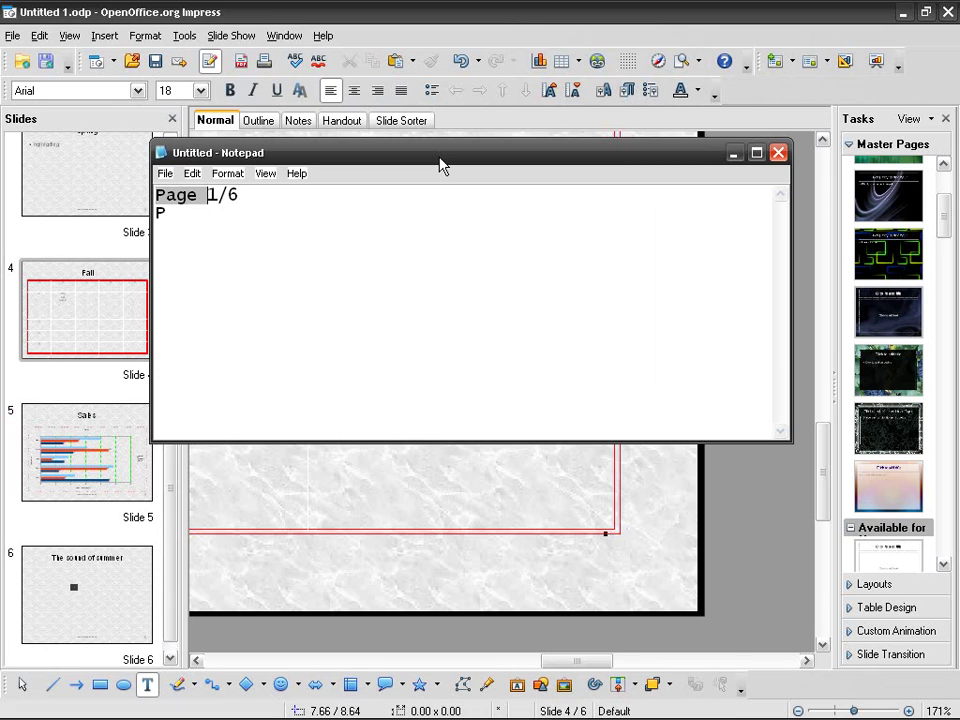
{"action": "type", "text": "Slide"}
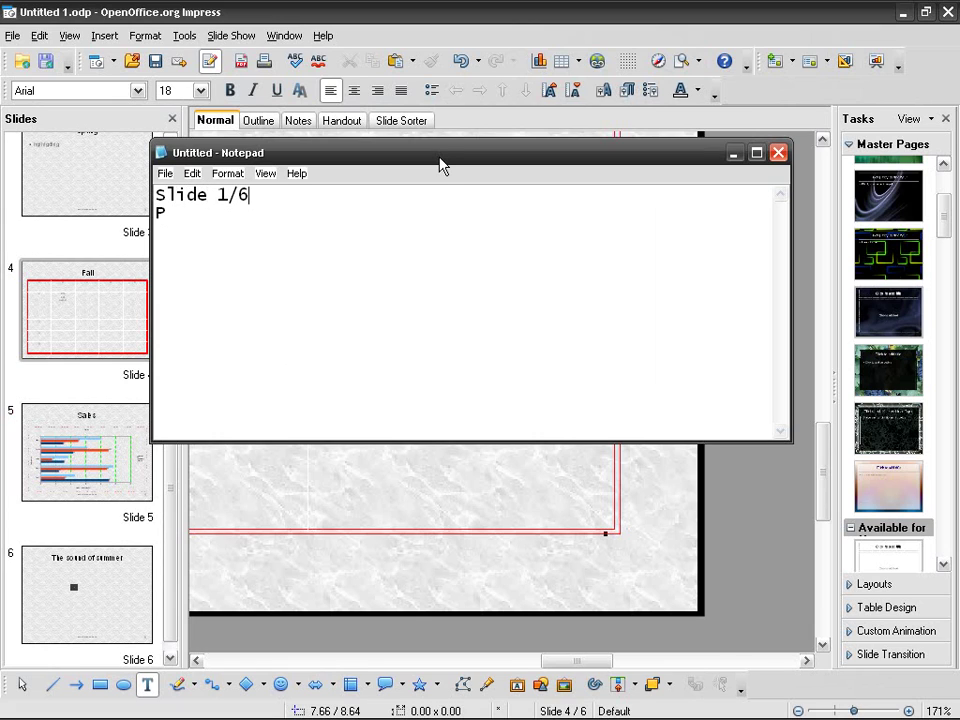
Step: Copy the first line over the second line's text and change the copy to "Slide 2/6"
{"action": "key", "text": "Home"}
{"action": "key", "text": "shift+End"}
{"action": "key", "text": "ctrl+c"}
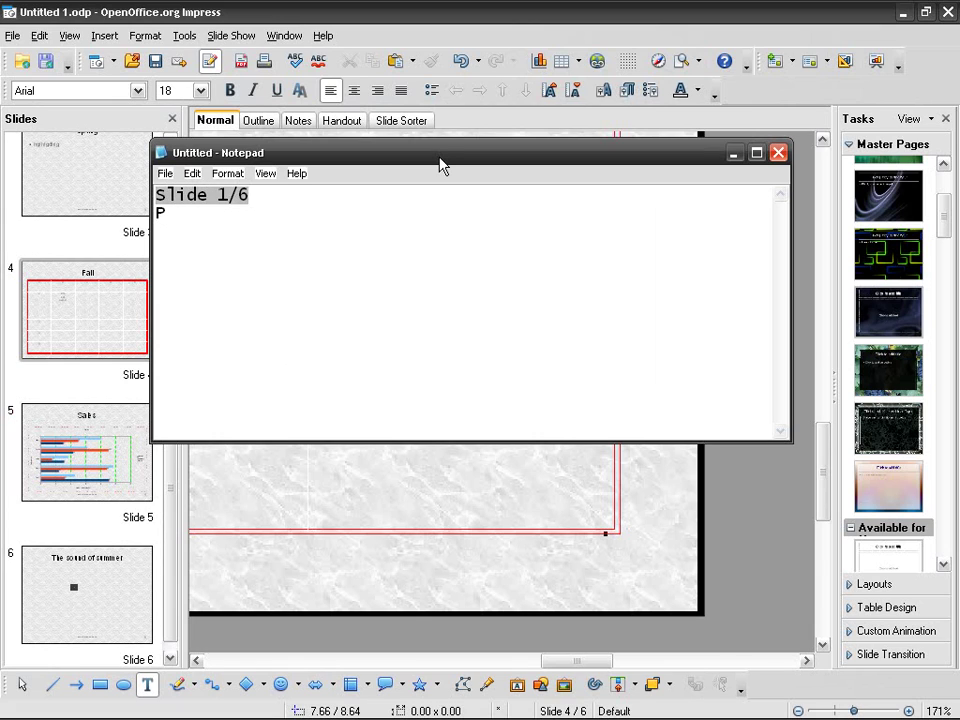
{"action": "key", "text": "End"}
{"action": "key", "text": "BackSpace"}
{"action": "key", "text": "ctrl+v"}
{"action": "key", "text": "Left"}
{"action": "key", "text": "Left"}
{"action": "key", "text": "Left"}
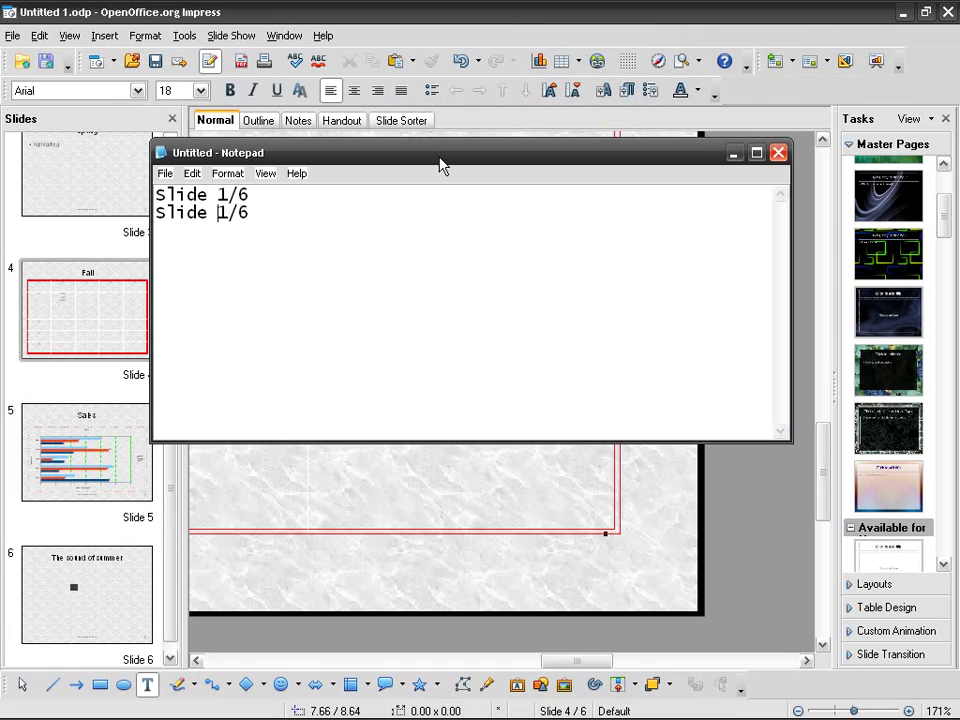
{"action": "key", "text": "Delete"}
{"action": "type", "text": "2"}
Step: Paste the copied numbering text as a third line and change it to "Slide 3/6"
{"action": "key", "text": "Return"}
{"action": "key", "text": "ctrl+v"}
{"action": "key", "text": "Left"}
{"action": "key", "text": "Left"}
{"action": "key", "text": "Left"}
{"action": "key", "text": "Delete"}
{"action": "type", "text": "3"}
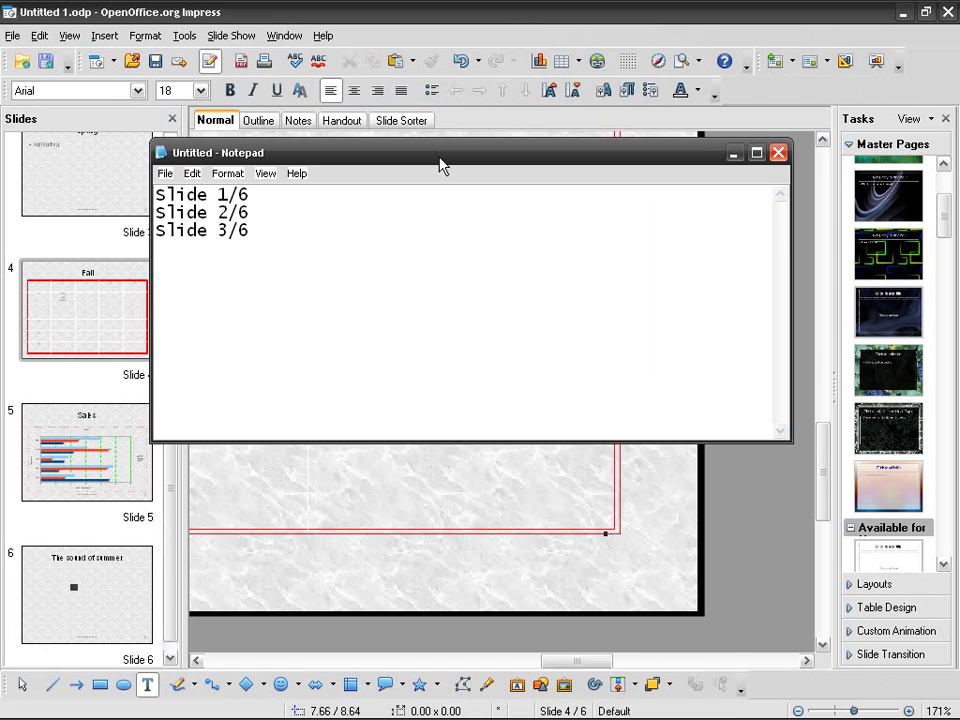
Step: Switch back to OpenOffice.org Impress, go to slide 3 and reopen the slide master view
{"action": "left_click", "coordinate": [565, 8]}
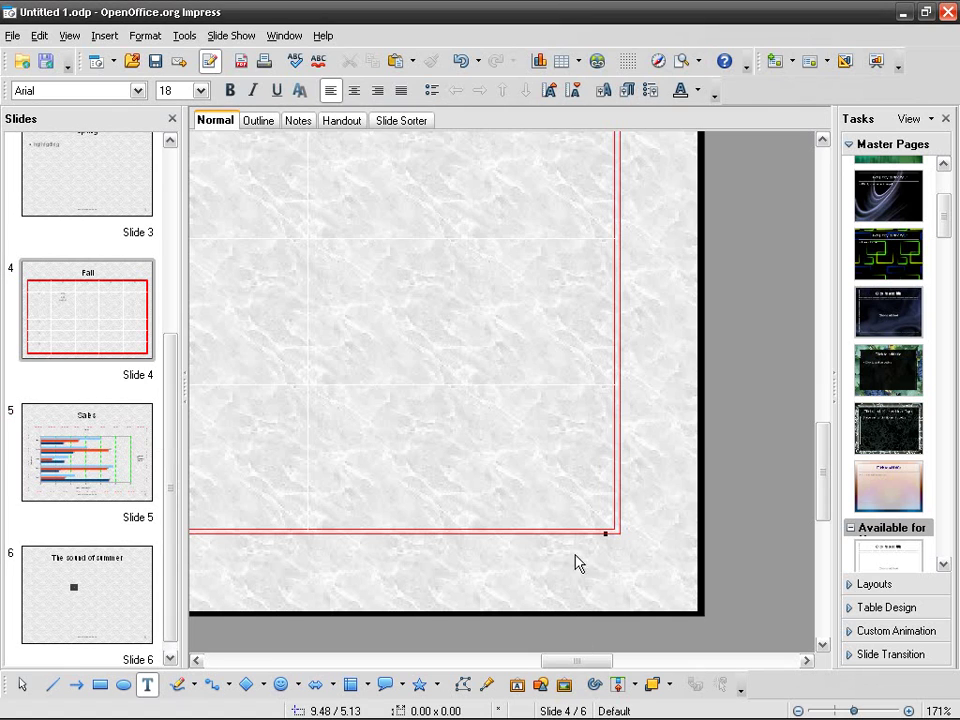
{"action": "key", "text": "Page_Up"}
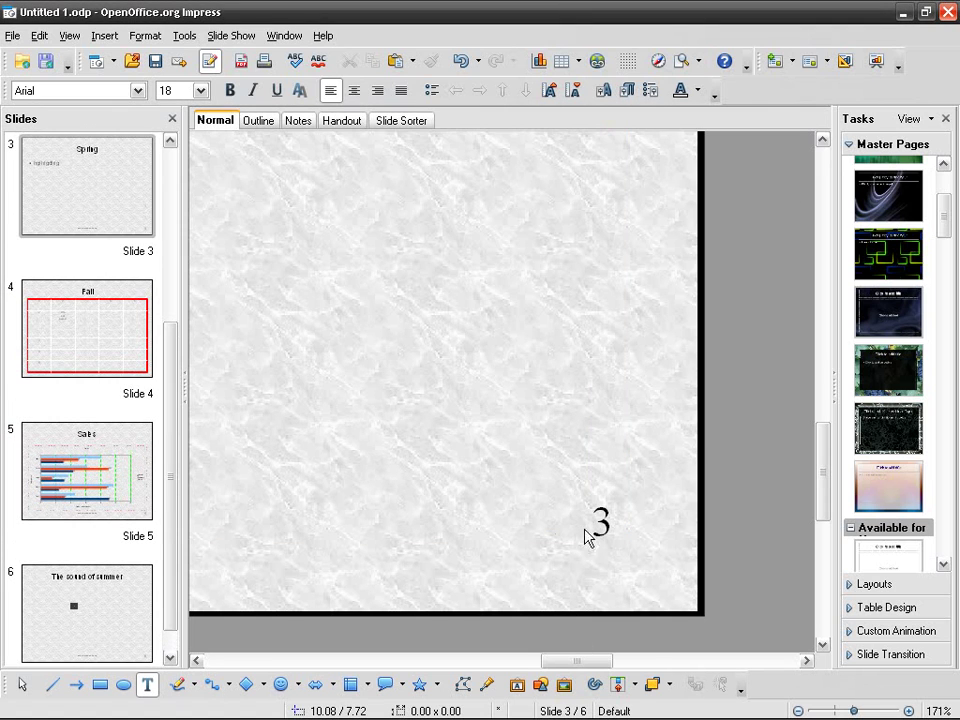
{"action": "left_click", "coordinate": [104, 35]}
{"action": "mouse_move", "coordinate": [175, 181]}
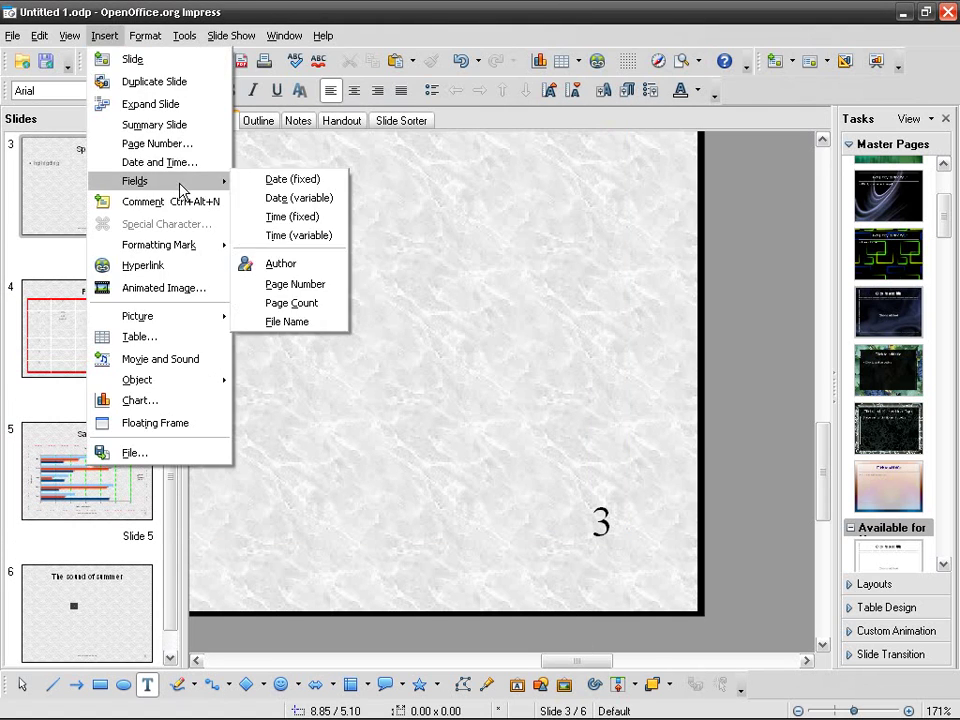
{"action": "mouse_move", "coordinate": [69, 35]}
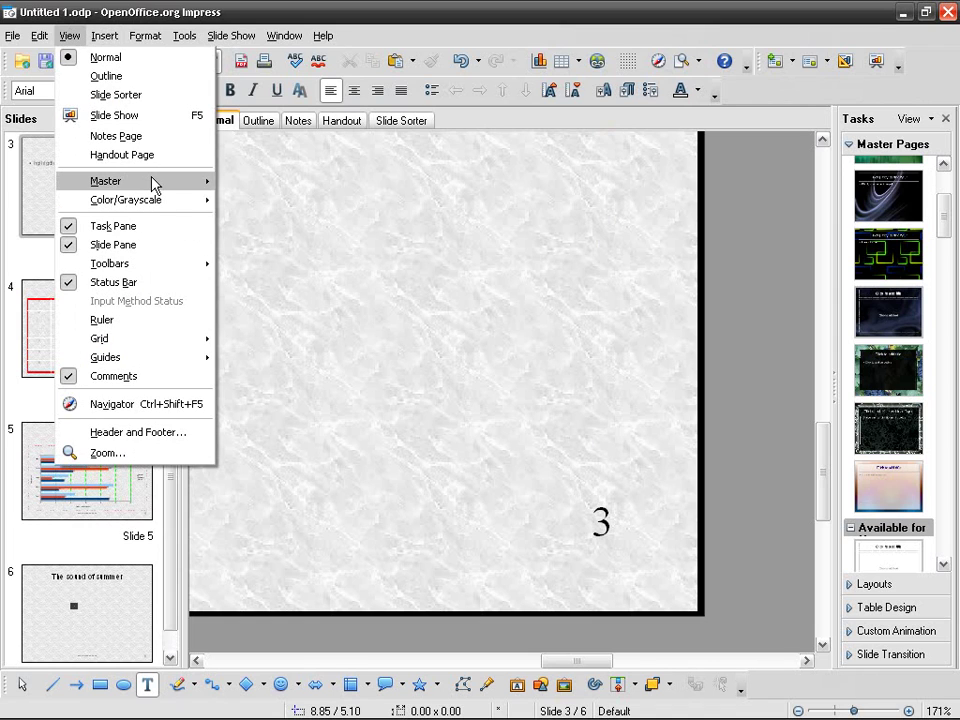
{"action": "left_click", "coordinate": [272, 182]}
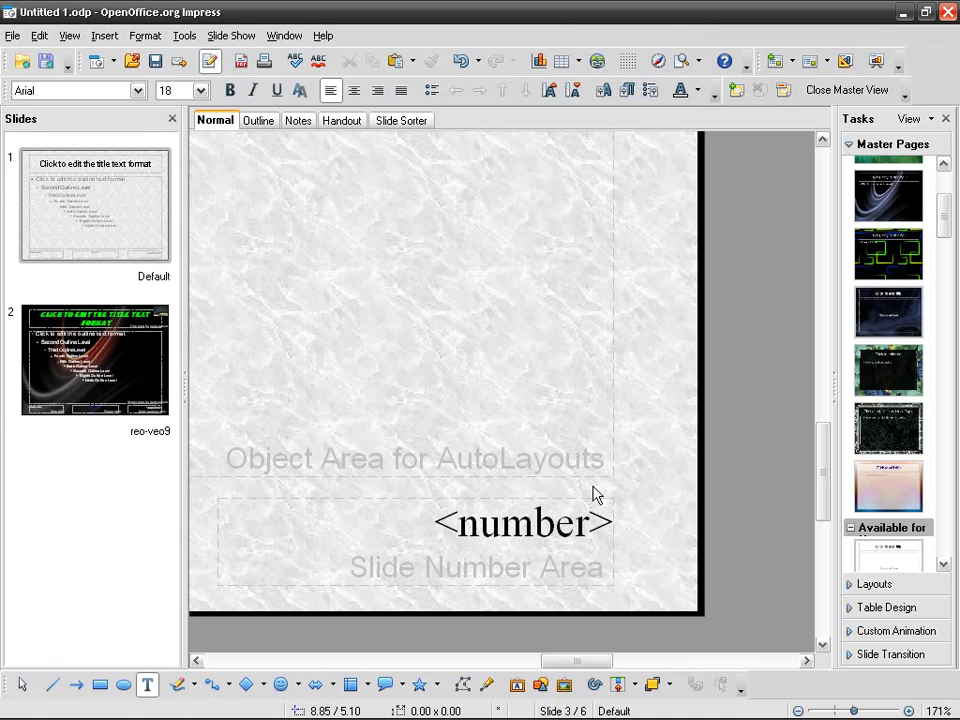
Step: Append "/6" after the number field in the Default master's Slide Number Area and close the master view
{"action": "left_click", "coordinate": [605, 517]}
{"action": "key", "text": "Left"}
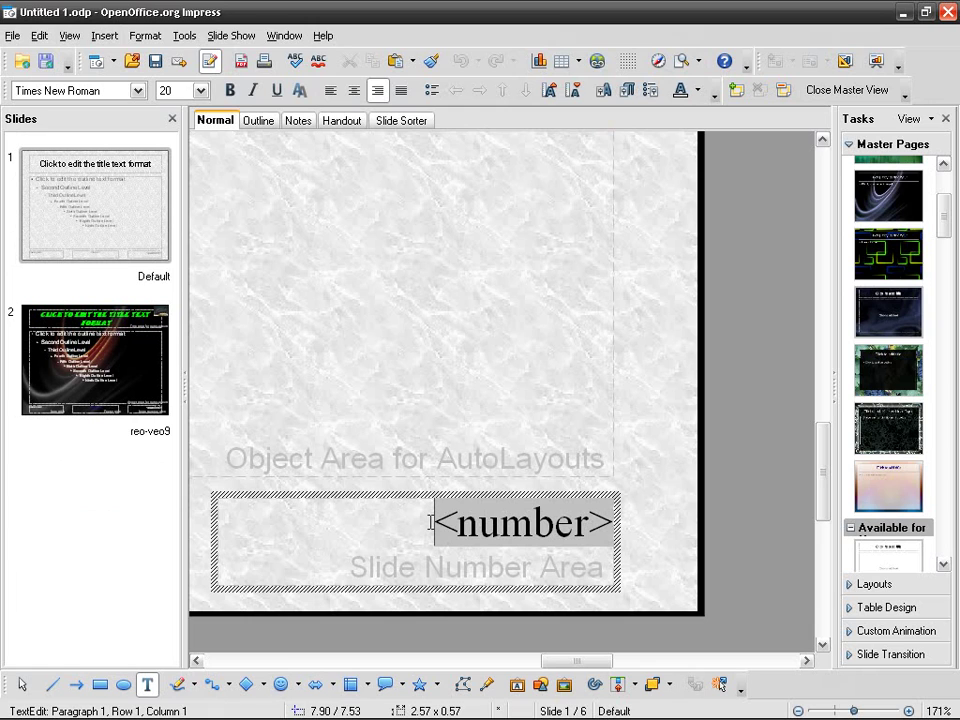
{"action": "key", "text": "shift+Right"}
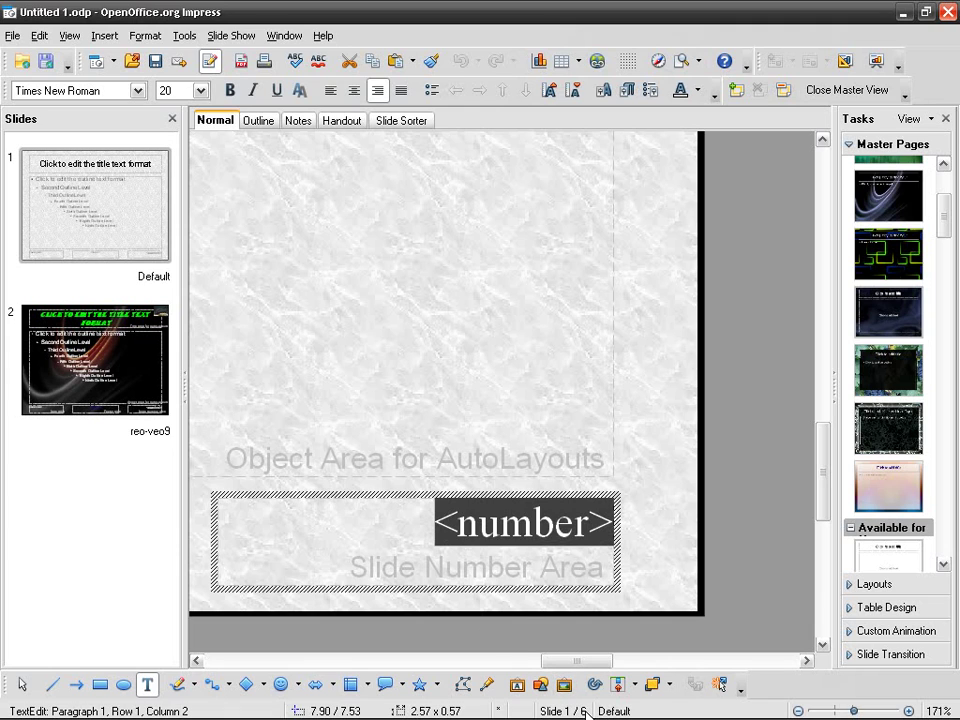
{"action": "left_click", "coordinate": [617, 536]}
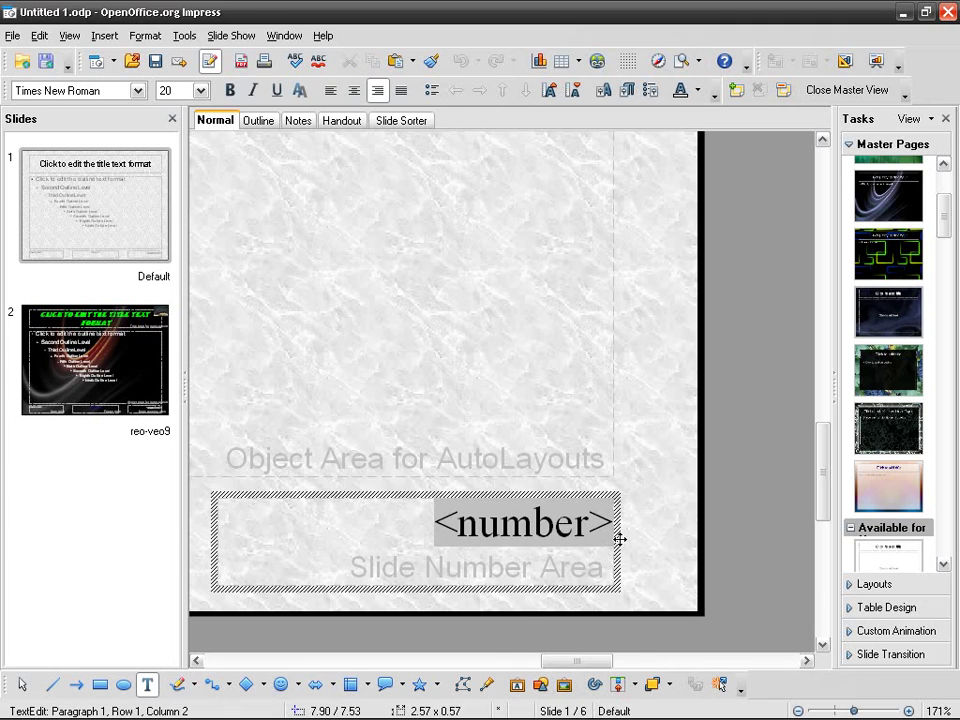
{"action": "type", "text": "/6"}
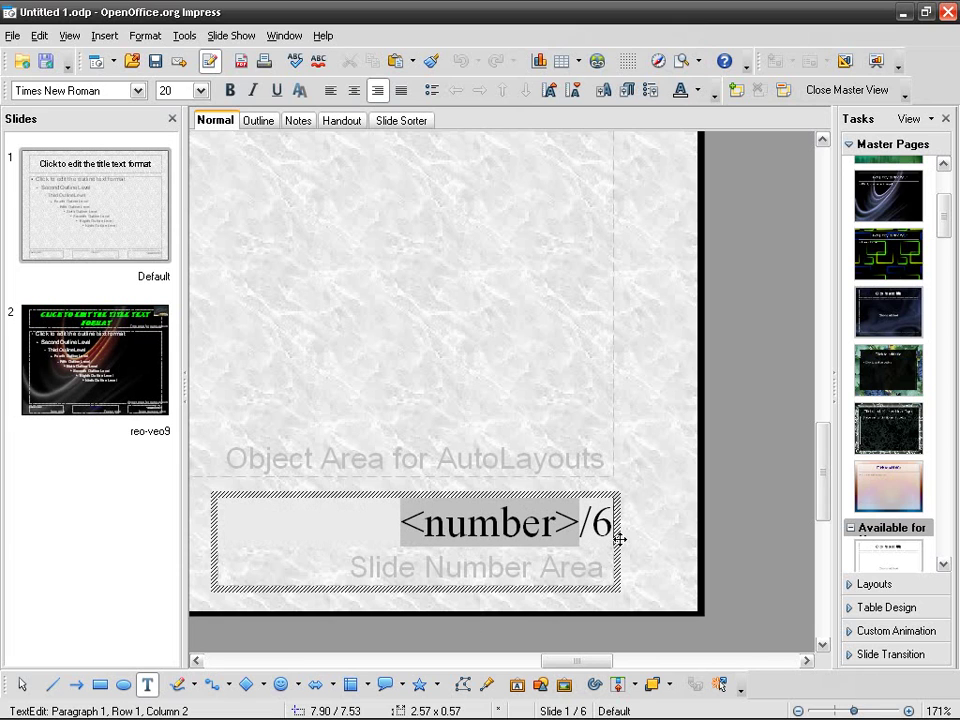
{"action": "left_click", "coordinate": [810, 90]}
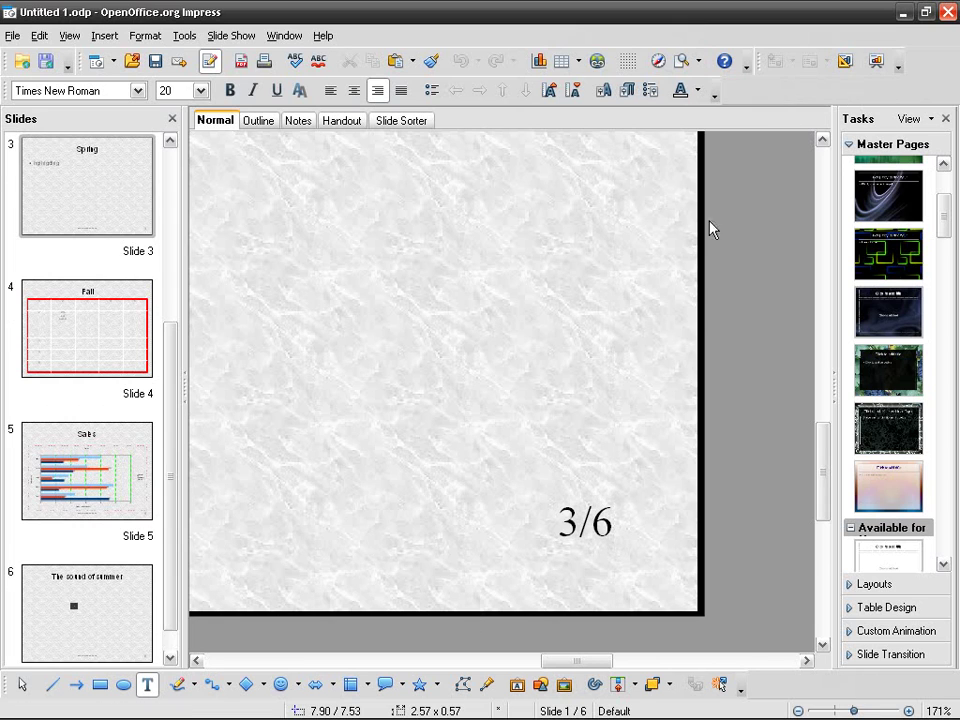
Step: Page through the slides to check their numbers and add a new slide after slide 6
{"action": "key", "text": "Page_Up"}
{"action": "key", "text": "Page_Down"}
{"action": "key", "text": "Page_Down"}
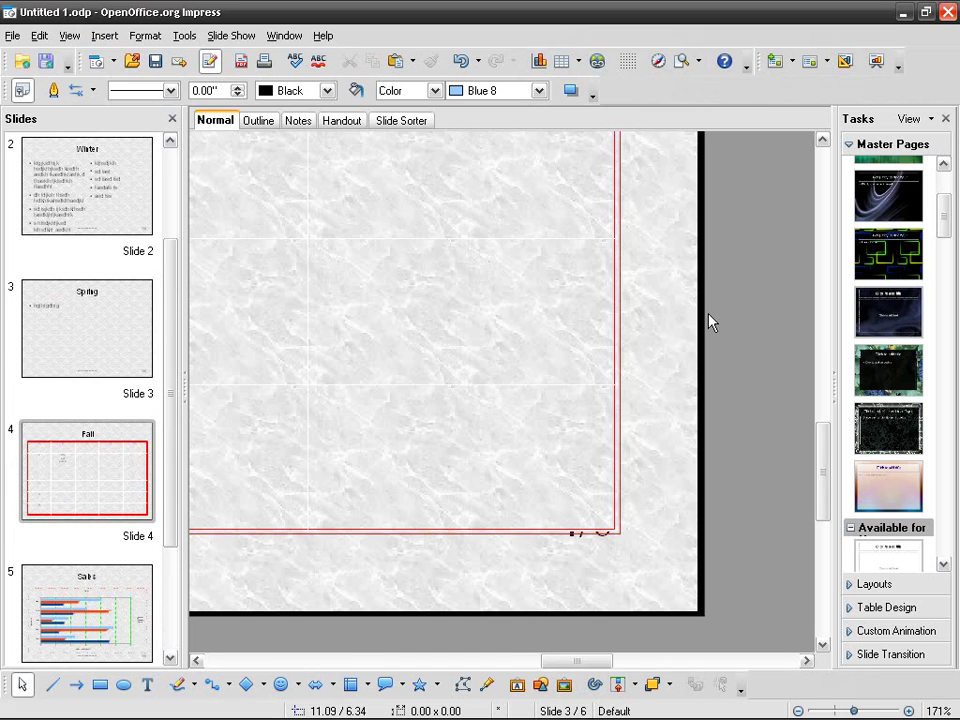
{"action": "key", "text": "Page_Down"}
{"action": "key", "text": "Page_Down"}
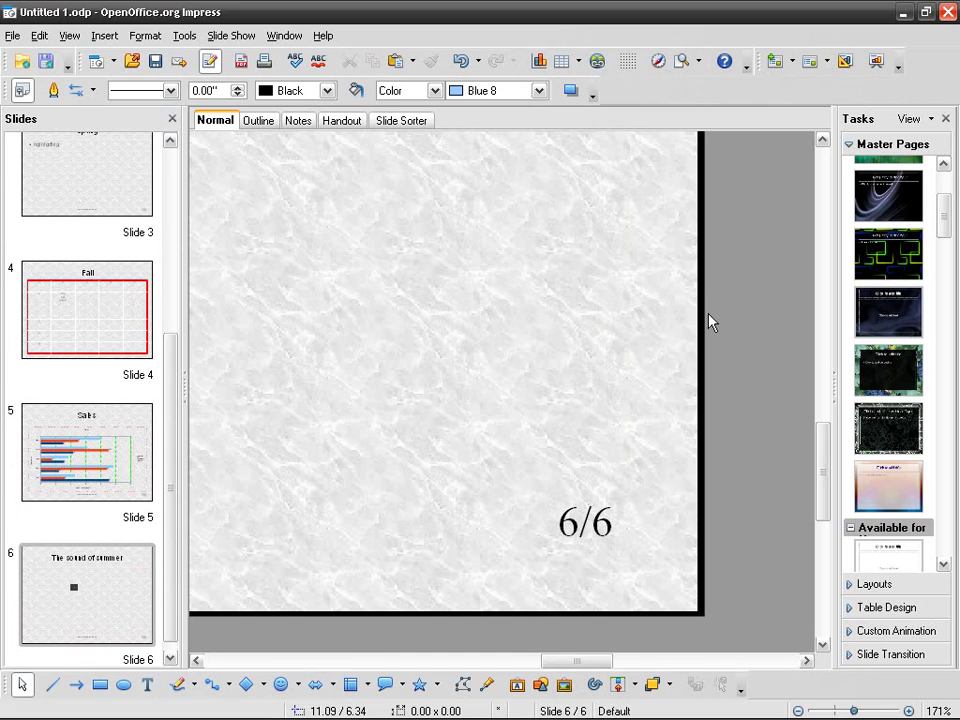
{"action": "right_click", "coordinate": [89, 572]}
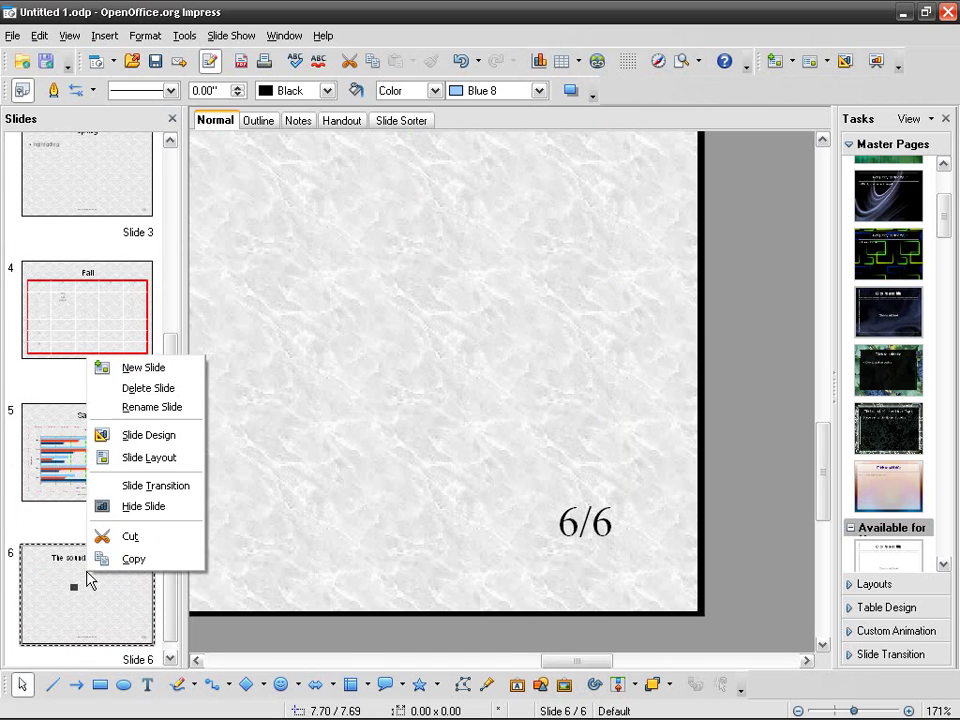
{"action": "left_click", "coordinate": [144, 368]}
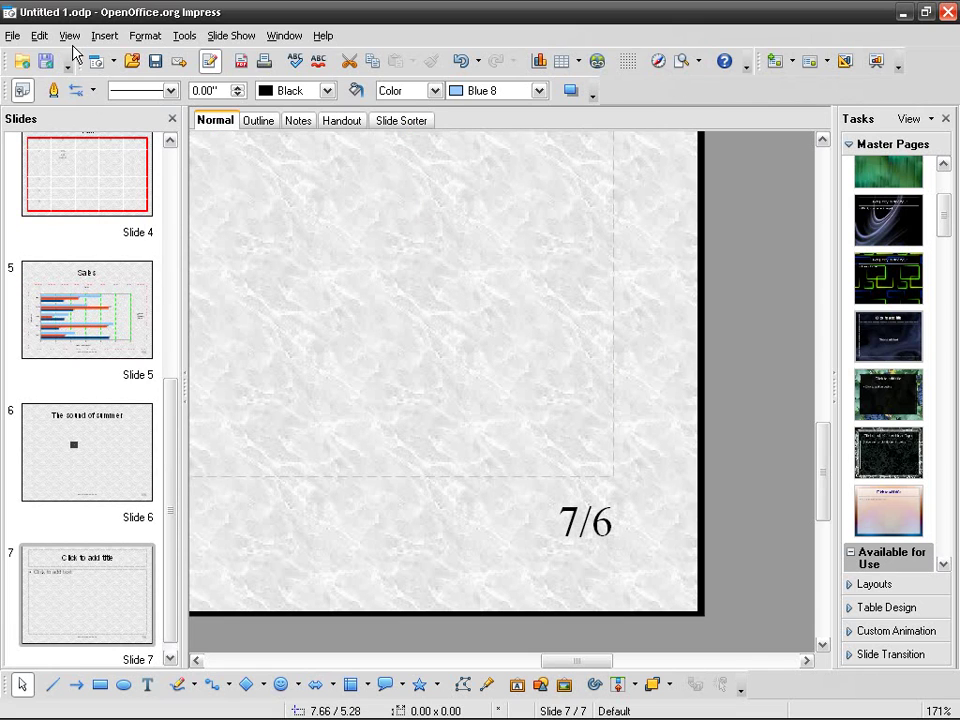
Step: Reopen the slide master view, delete the fixed 6 after the slash in the Slide Number Area and save the presentation
{"action": "left_click", "coordinate": [69, 35]}
{"action": "mouse_move", "coordinate": [165, 186]}
{"action": "left_click", "coordinate": [262, 190]}
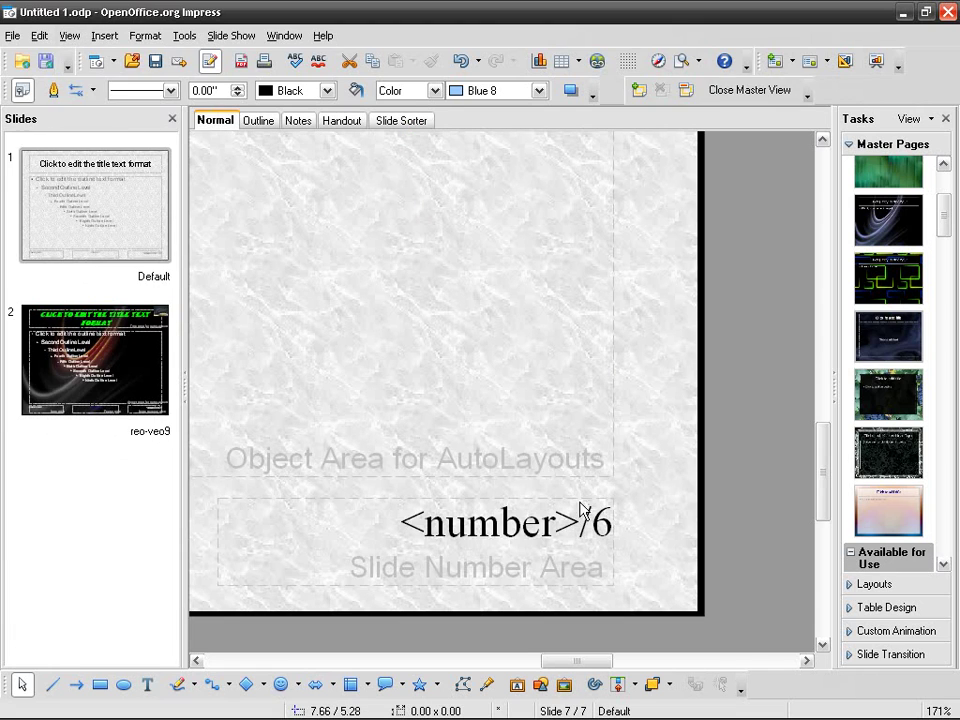
{"action": "left_click", "coordinate": [583, 510]}
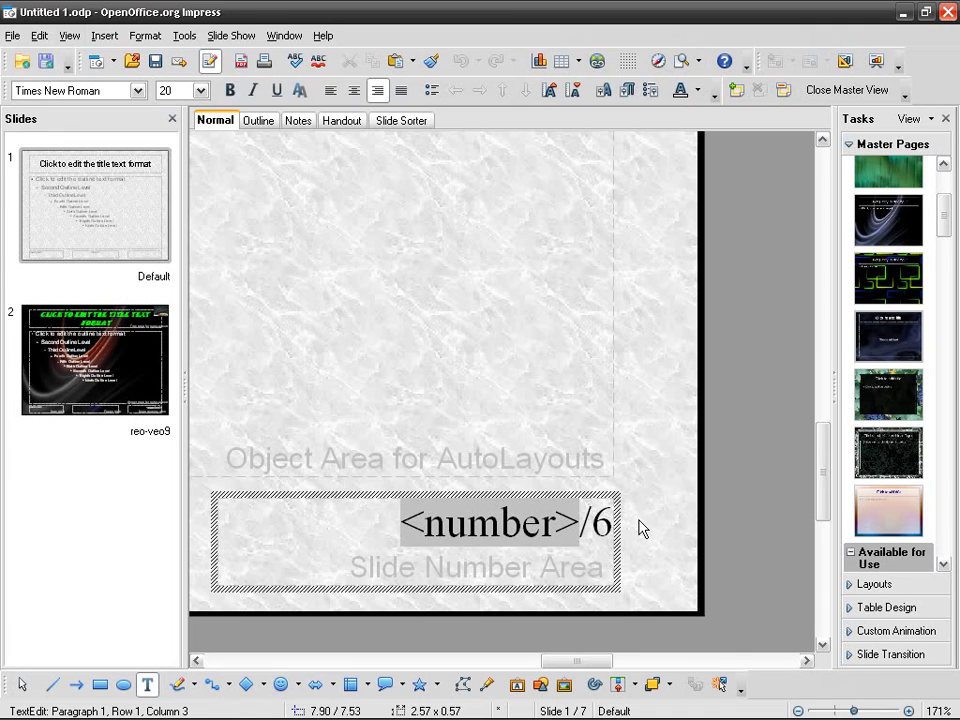
{"action": "key", "text": "BackSpace"}
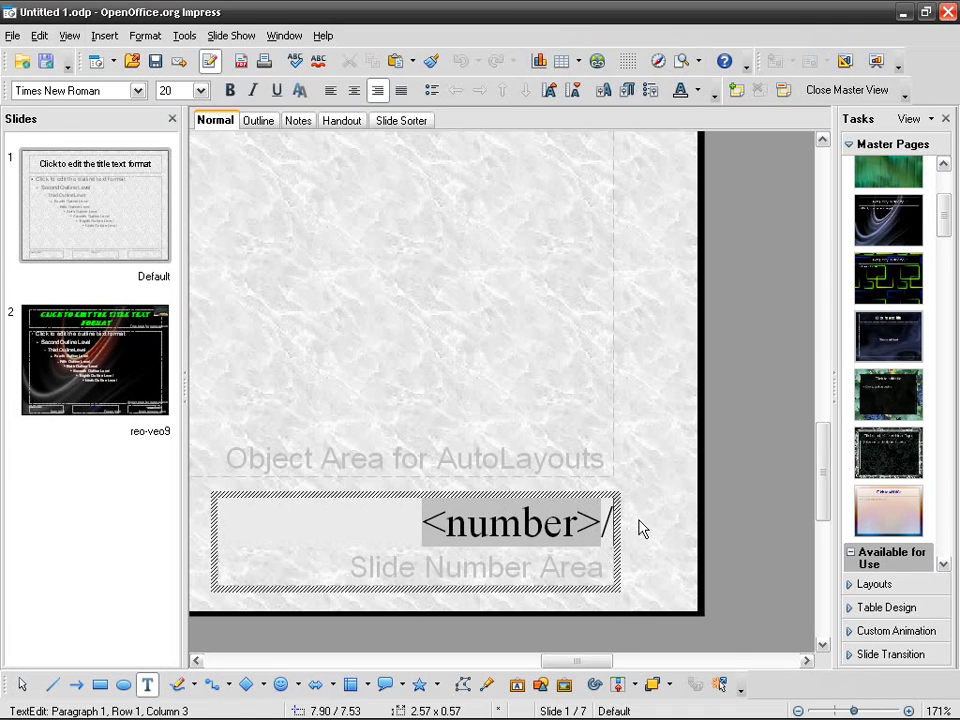
{"action": "left_click", "coordinate": [155, 63]}
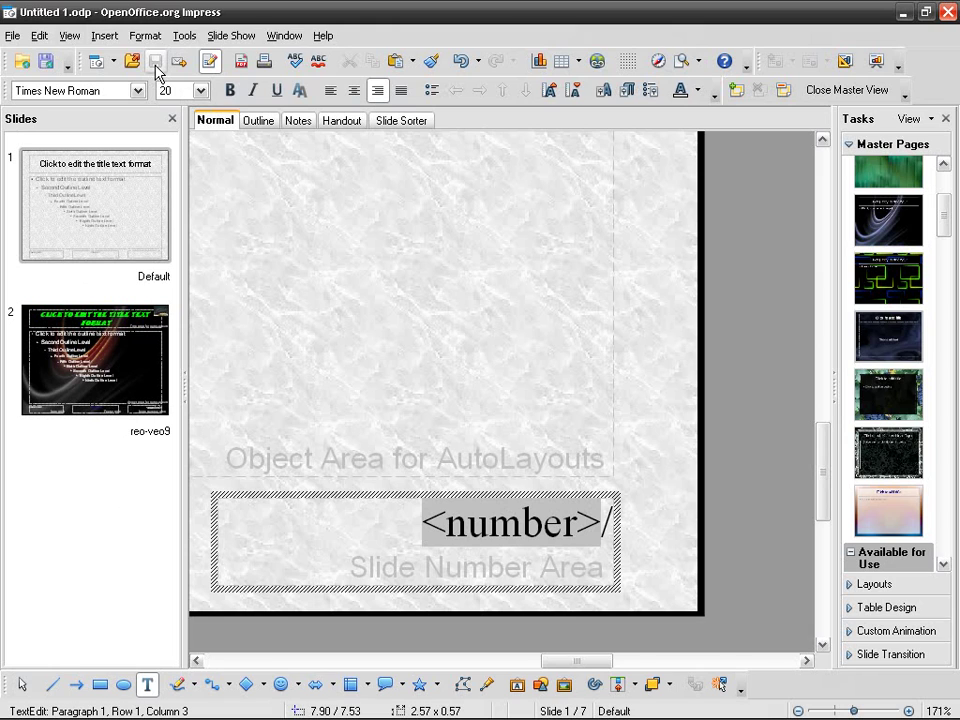
Step: Insert a Page Count field after the slash in the Slide Number Area and close the master view
{"action": "left_click", "coordinate": [70, 38]}
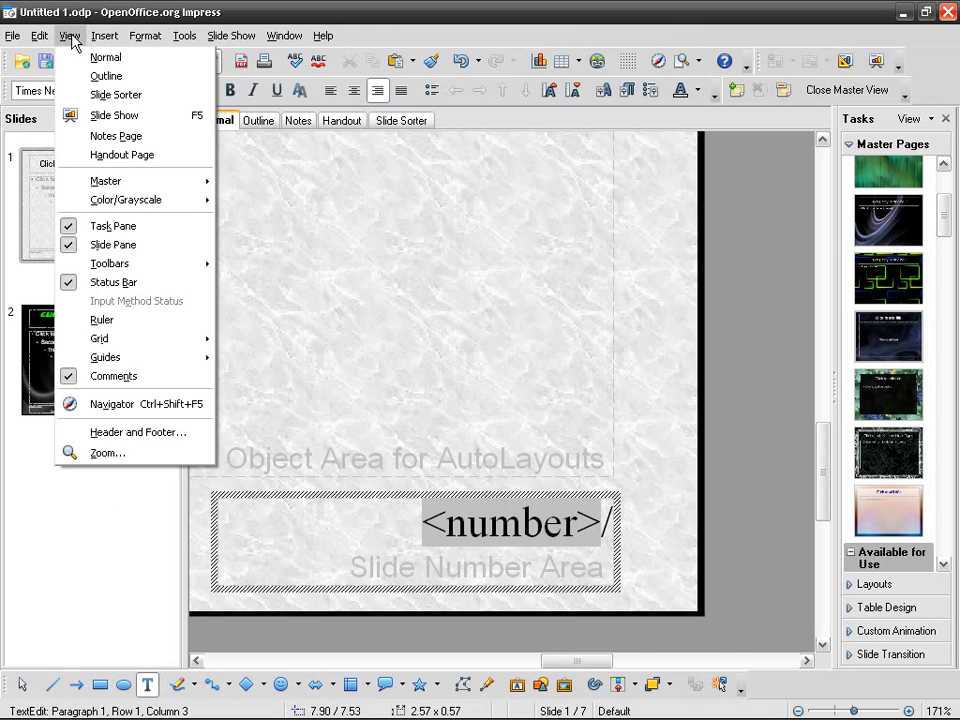
{"action": "mouse_move", "coordinate": [163, 190]}
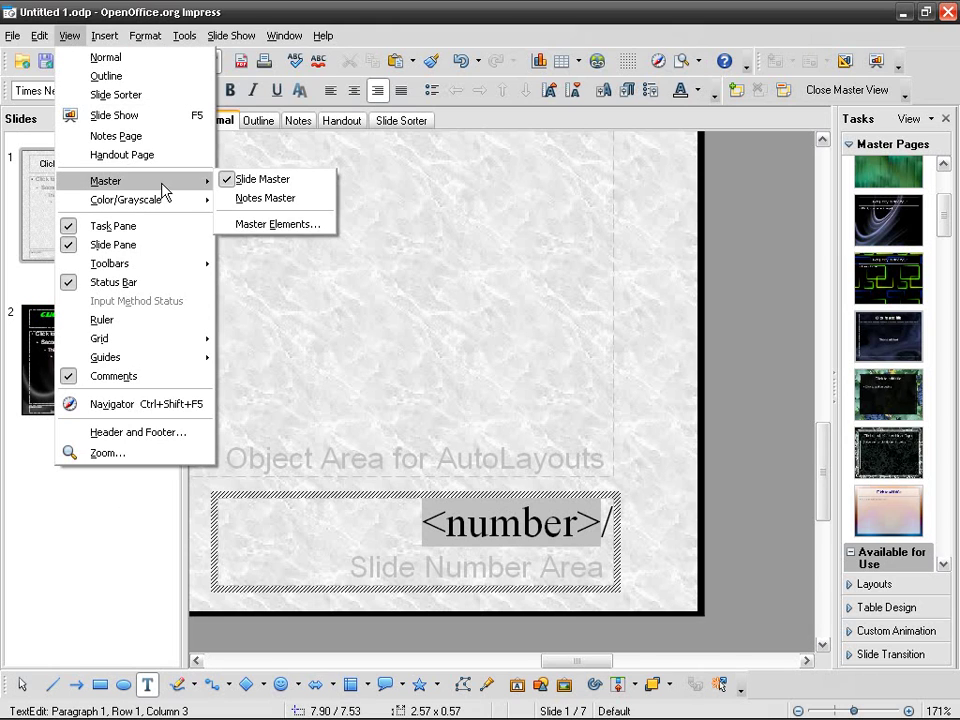
{"action": "mouse_move", "coordinate": [104, 38]}
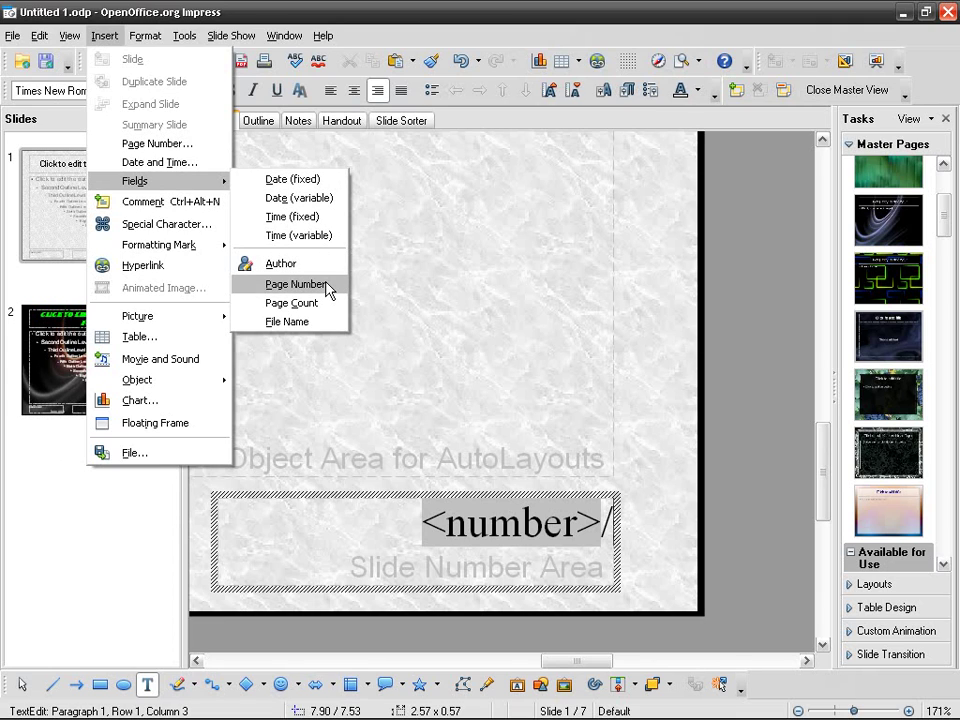
{"action": "left_click", "coordinate": [293, 303]}
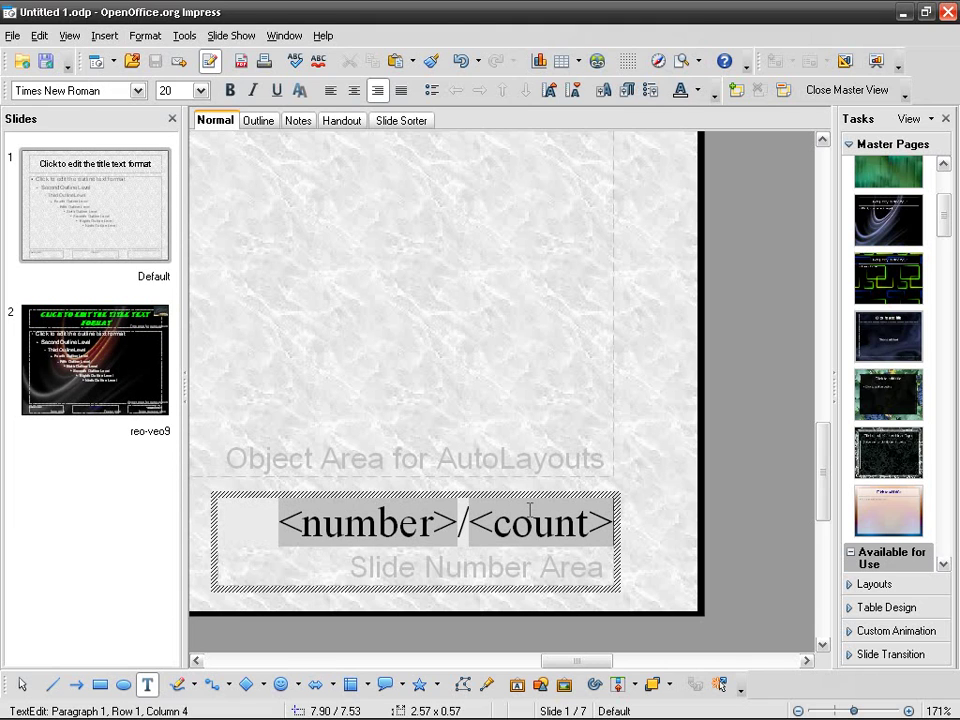
{"action": "left_click", "coordinate": [850, 92]}
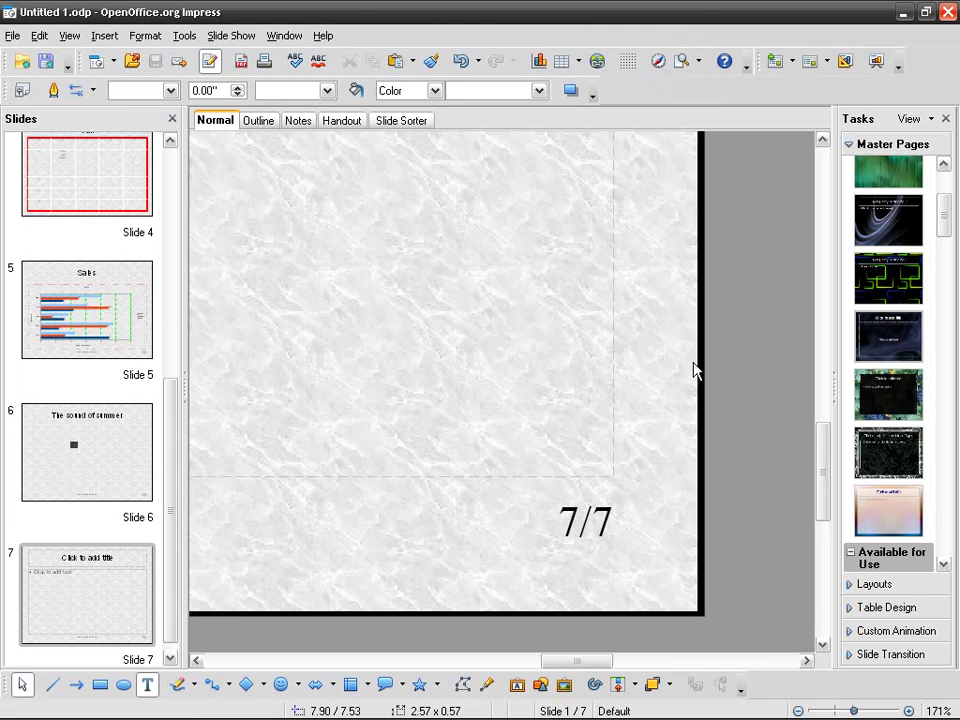
Step: Check the numbering across the slides, add another new slide after slide 7 and go back to slide 7
{"action": "key", "text": "Page_Up"}
{"action": "key", "text": "Page_Up"}
{"action": "key", "text": "Page_Up"}
{"action": "key", "text": "Page_Up"}
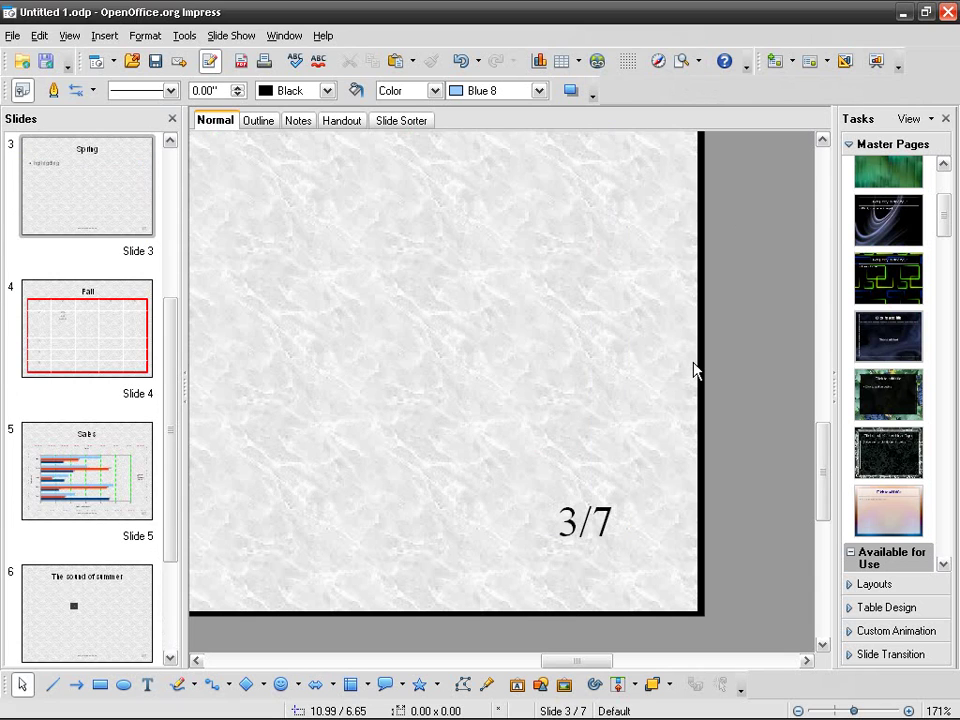
{"action": "key", "text": "Page_Down"}
{"action": "key", "text": "Page_Down"}
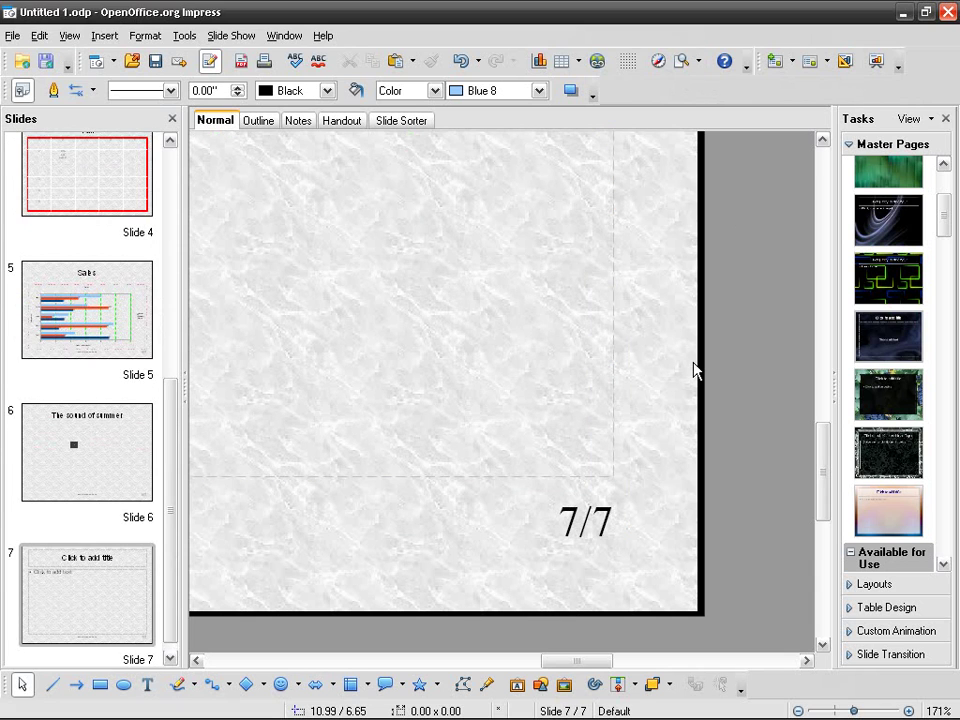
{"action": "right_click", "coordinate": [94, 600]}
{"action": "left_click", "coordinate": [105, 388]}
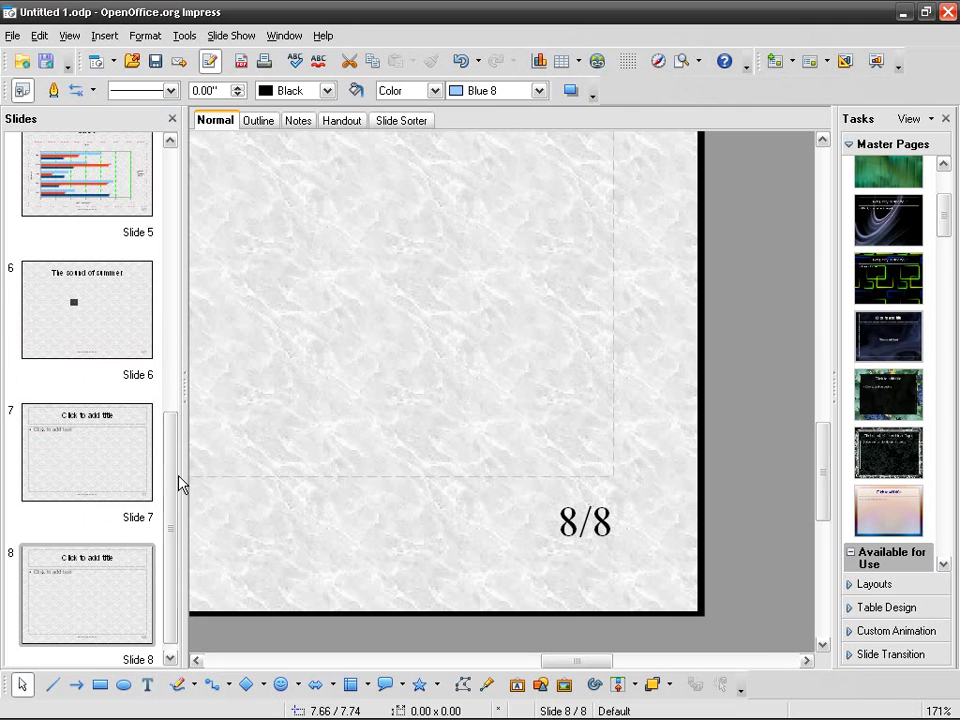
{"action": "left_click", "coordinate": [132, 443]}
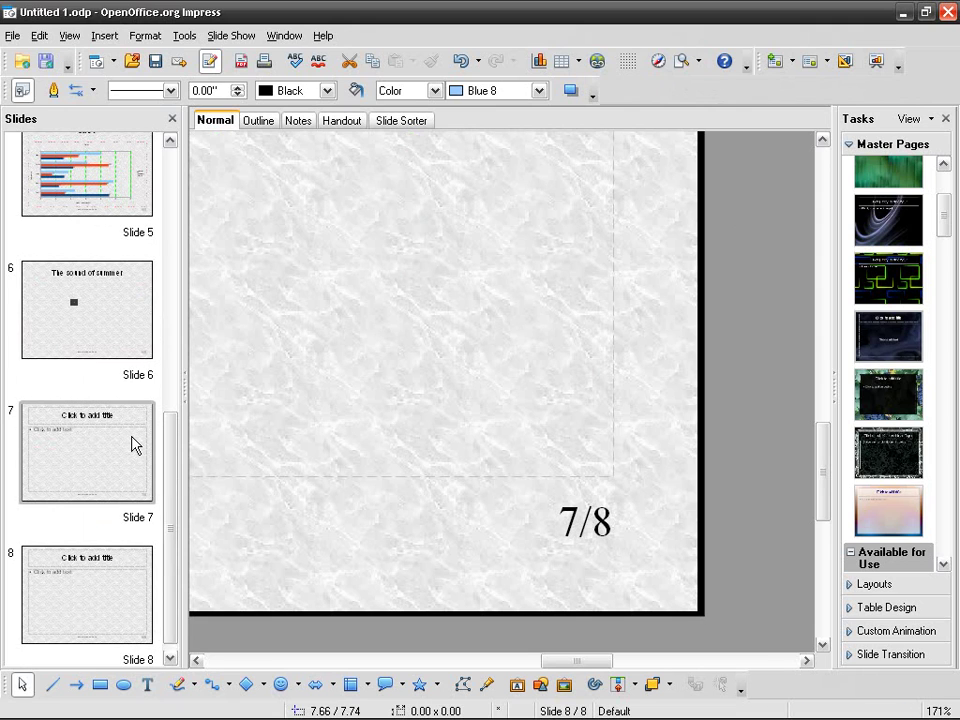
Step: Reopen the slide master view, consult the sample numbering lines in Notepad and return to Impress
{"action": "left_click", "coordinate": [103, 36]}
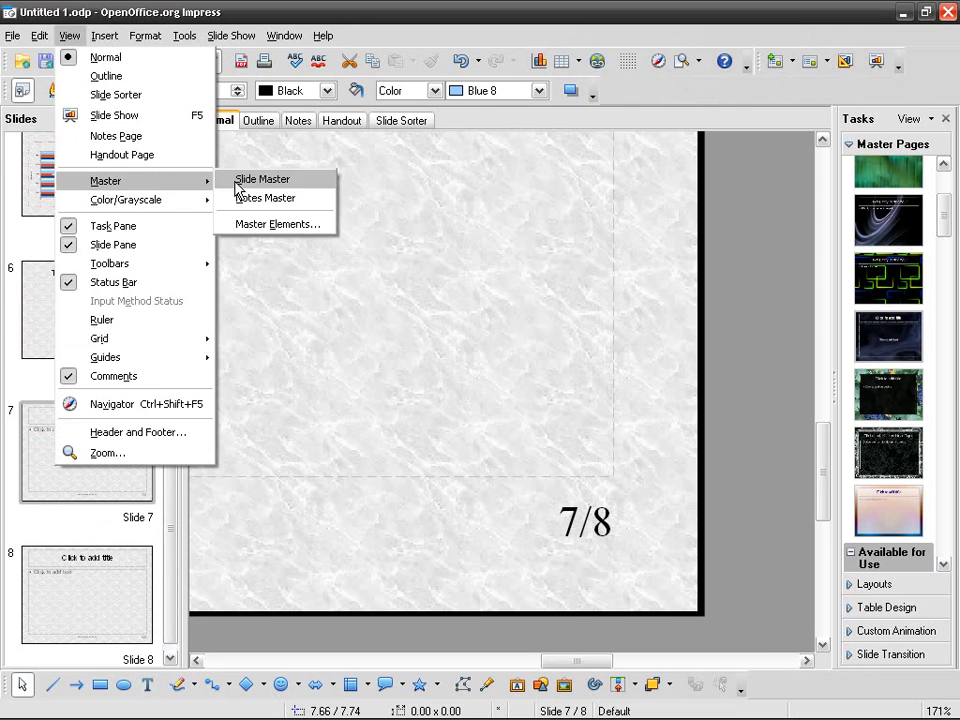
{"action": "left_click", "coordinate": [236, 182]}
{"action": "left_click", "coordinate": [643, 708]}
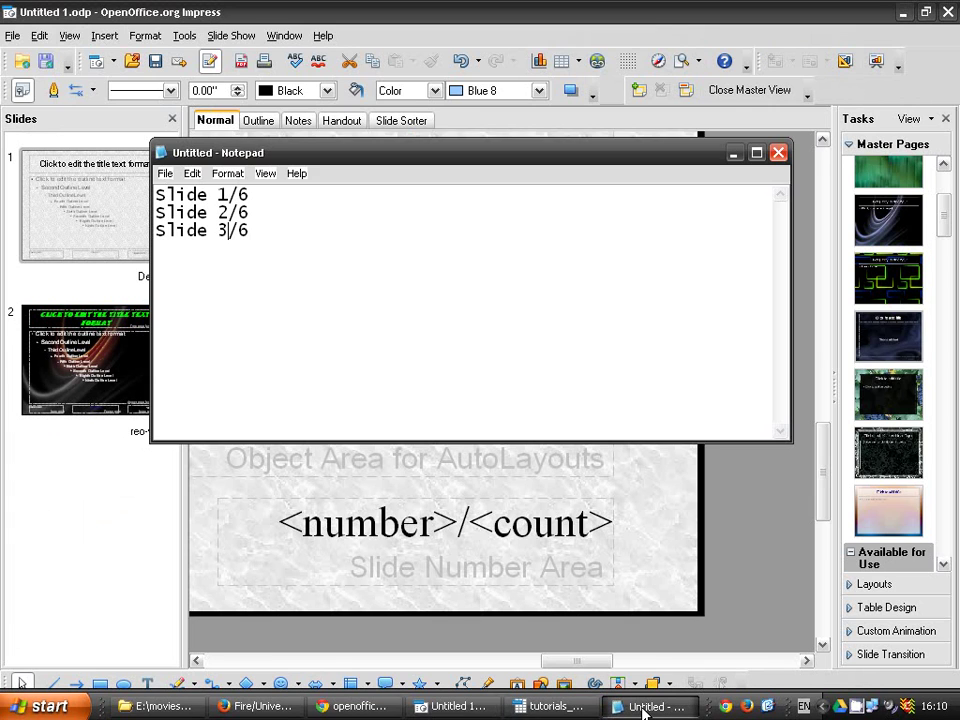
{"action": "left_click", "coordinate": [643, 708]}
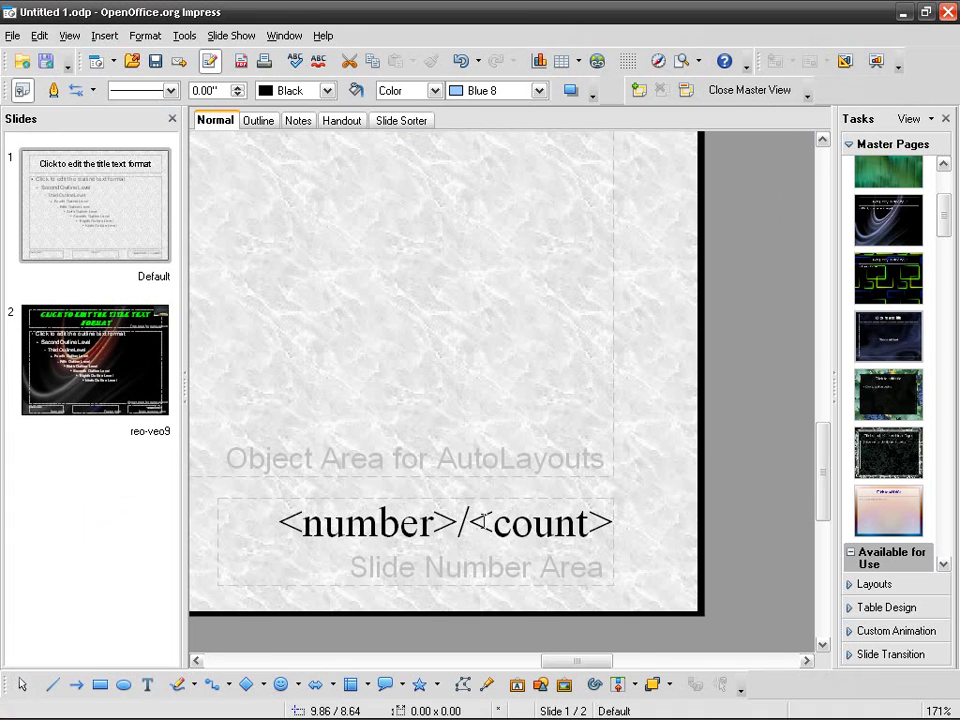
Step: Put the word "Slide" and a space before the number field in the Default master's Slide Number Area and close the master view
{"action": "left_click", "coordinate": [505, 532]}
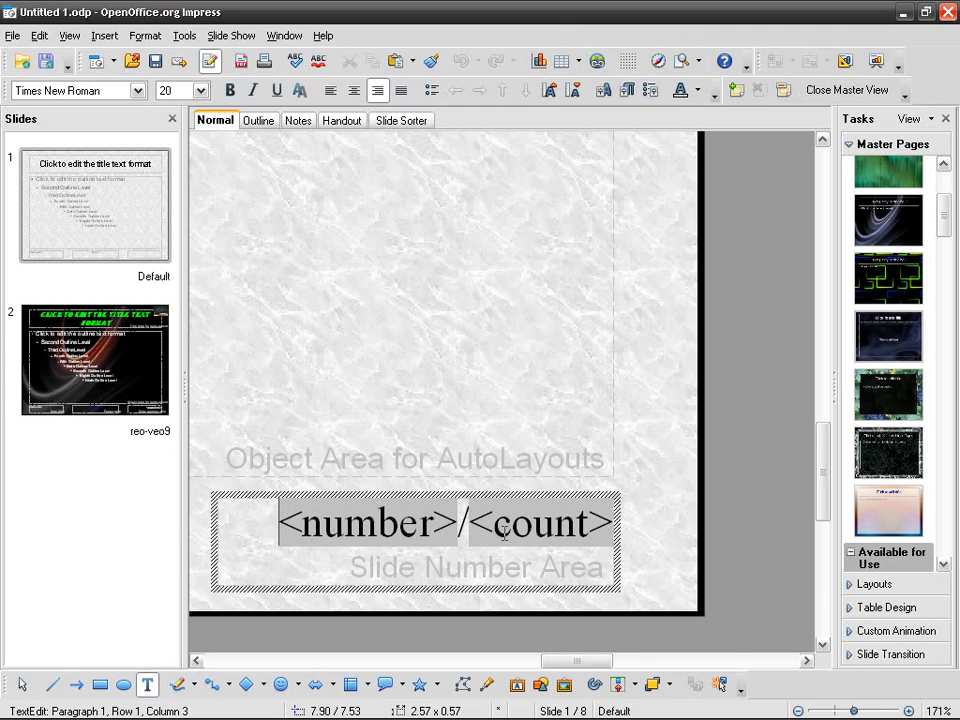
{"action": "key", "text": "Home"}
{"action": "type", "text": "SLide"}
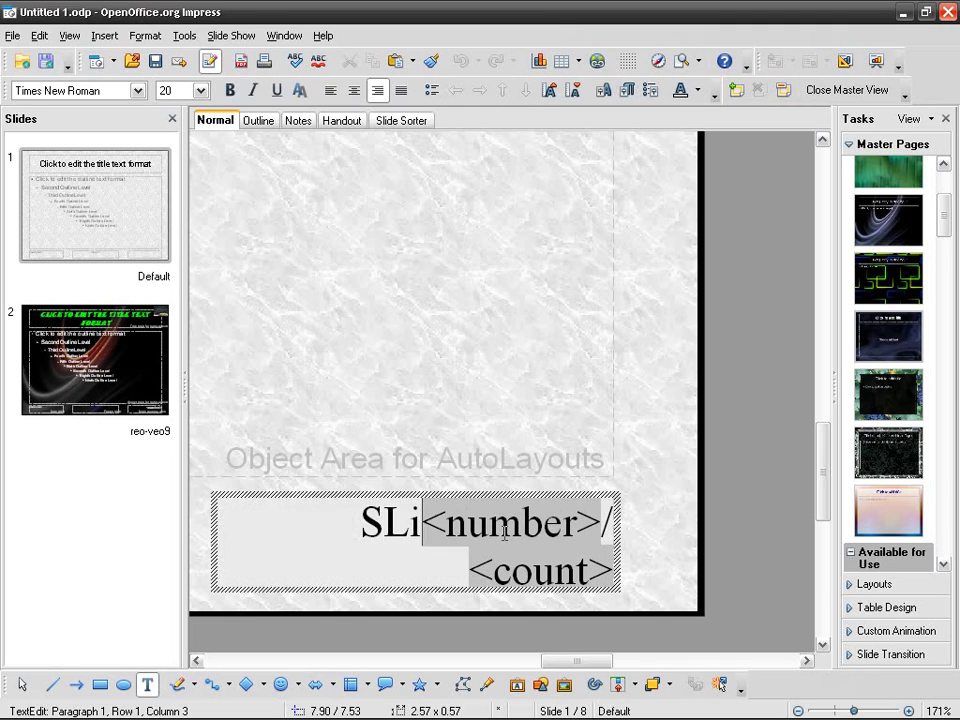
{"action": "key", "text": "Left"}
{"action": "key", "text": "Left"}
{"action": "key", "text": "Left"}
{"action": "key", "text": "Left"}
{"action": "key", "text": "Left"}
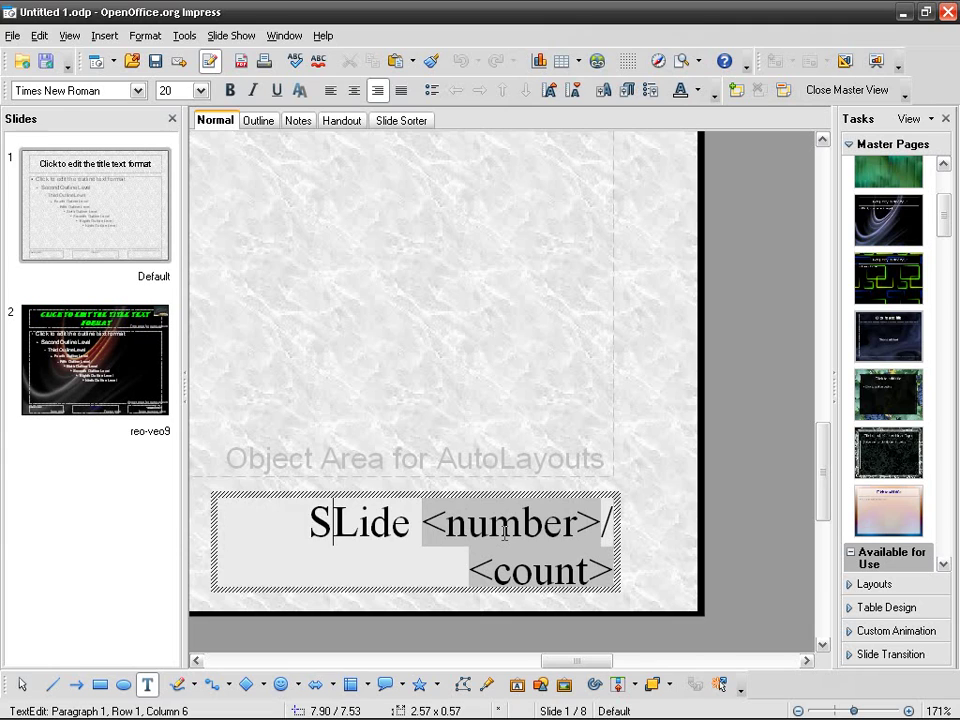
{"action": "key", "text": "Delete"}
{"action": "type", "text": "i"}
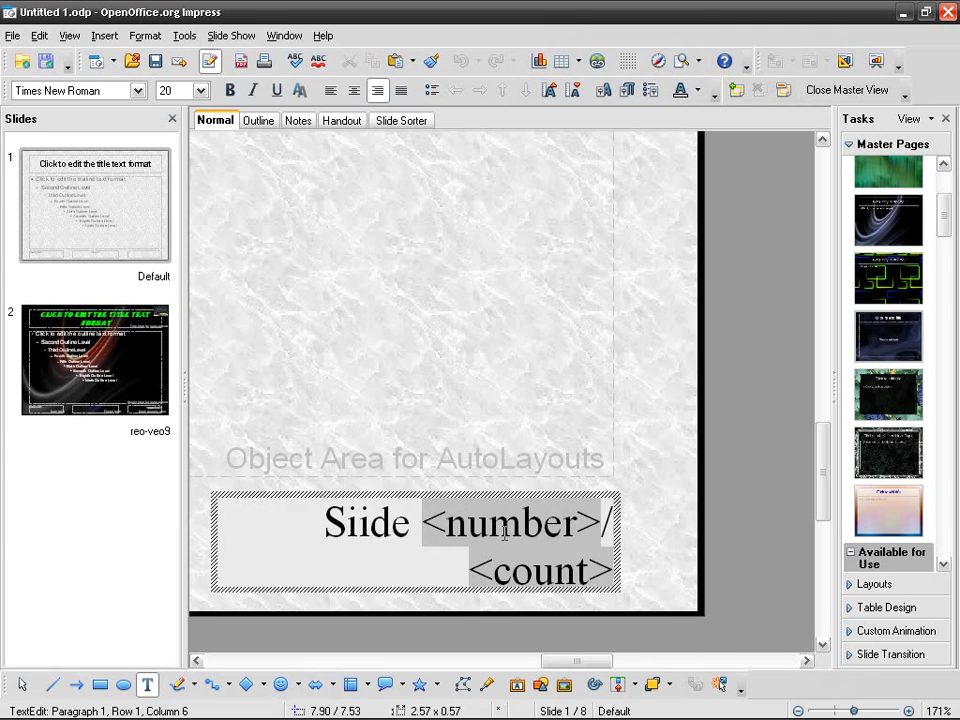
{"action": "key", "text": "Left"}
{"action": "key", "text": "Left"}
{"action": "key", "text": "Delete"}
{"action": "type", "text": "l"}
{"action": "left_click", "coordinate": [812, 90]}
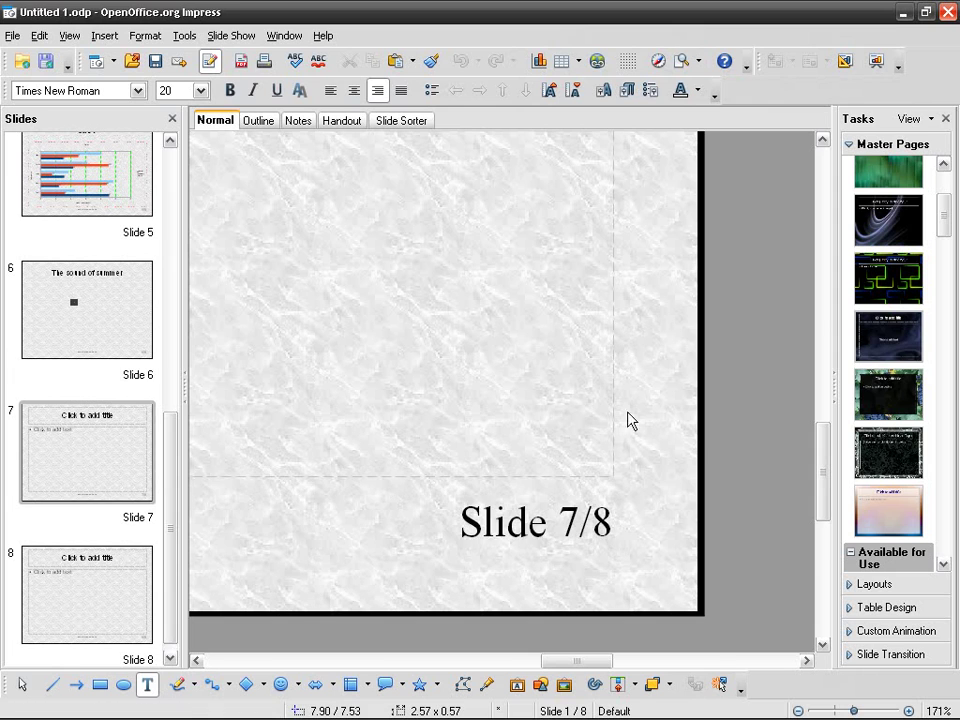
Step: Page back to slide 2 and forward to slide 8 to examine the slide number label on each slide
{"action": "key", "text": "Page_Up"}
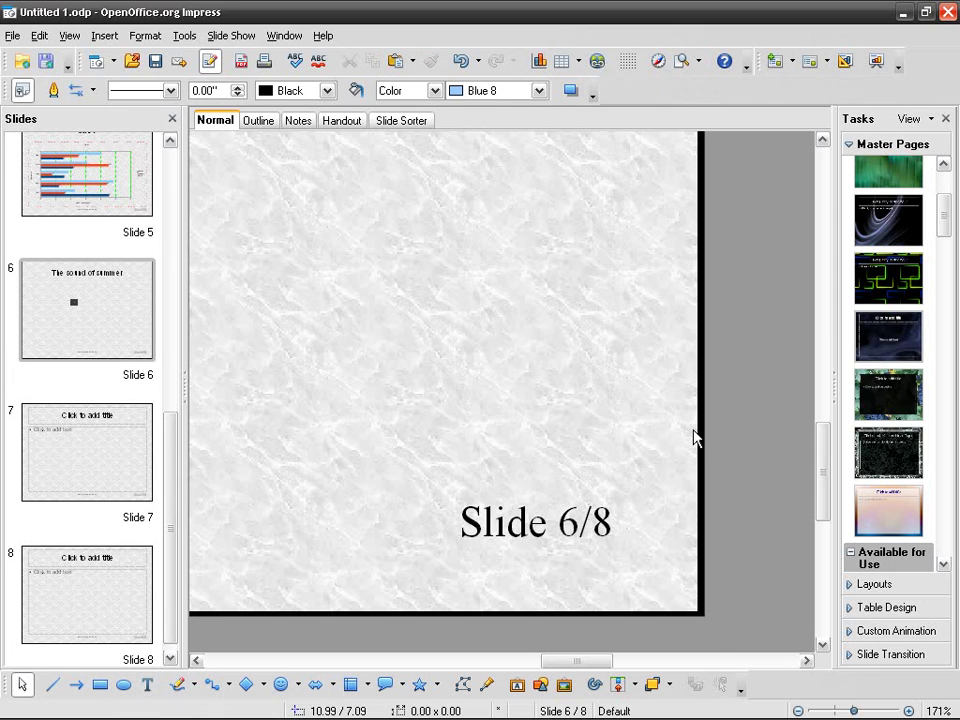
{"action": "key", "text": "Page_Up"}
{"action": "key", "text": "Page_Up"}
{"action": "key", "text": "Page_Up"}
{"action": "key", "text": "Page_Up"}
{"action": "key", "text": "Page_Up"}
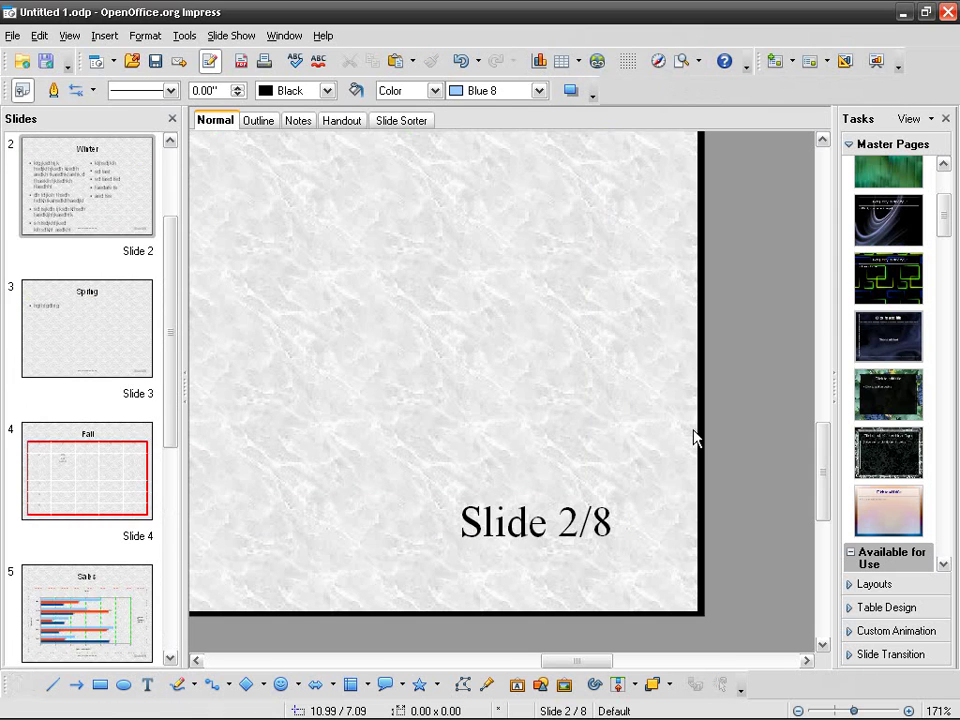
{"action": "key", "text": "Page_Down"}
{"action": "key", "text": "Page_Down"}
{"action": "key", "text": "Page_Down"}
{"action": "key", "text": "Page_Down"}
{"action": "key", "text": "Page_Down"}
{"action": "key", "text": "Page_Down"}
{"action": "key", "text": "Page_Down"}
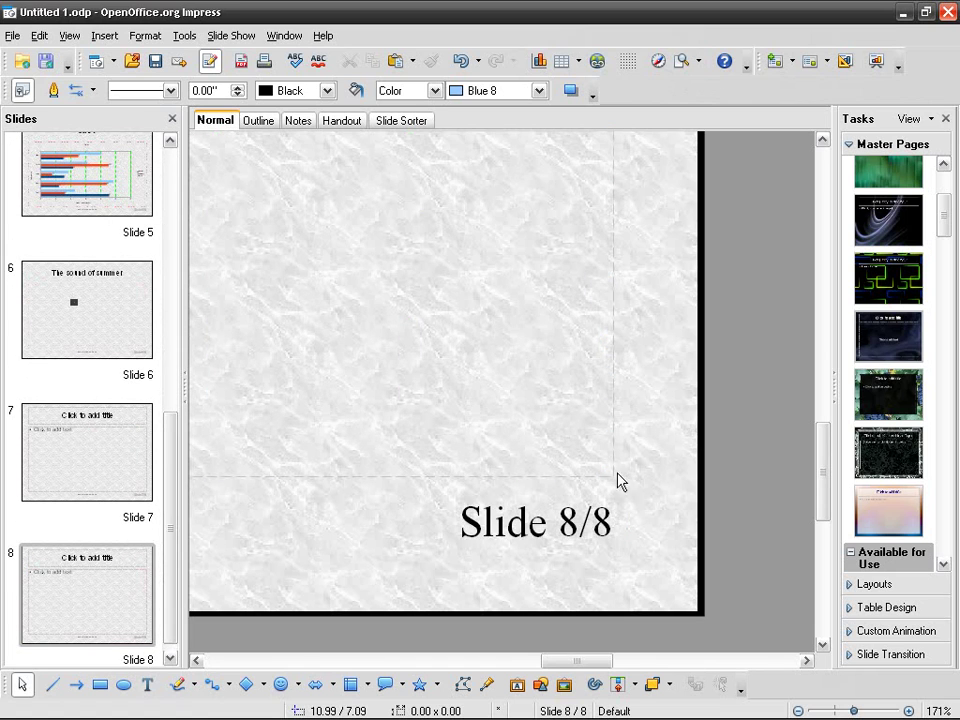
Step: Reopen the slide master view at the Default master's footer and review the field types available for insertion
{"action": "left_click", "coordinate": [69, 35]}
{"action": "mouse_move", "coordinate": [168, 193]}
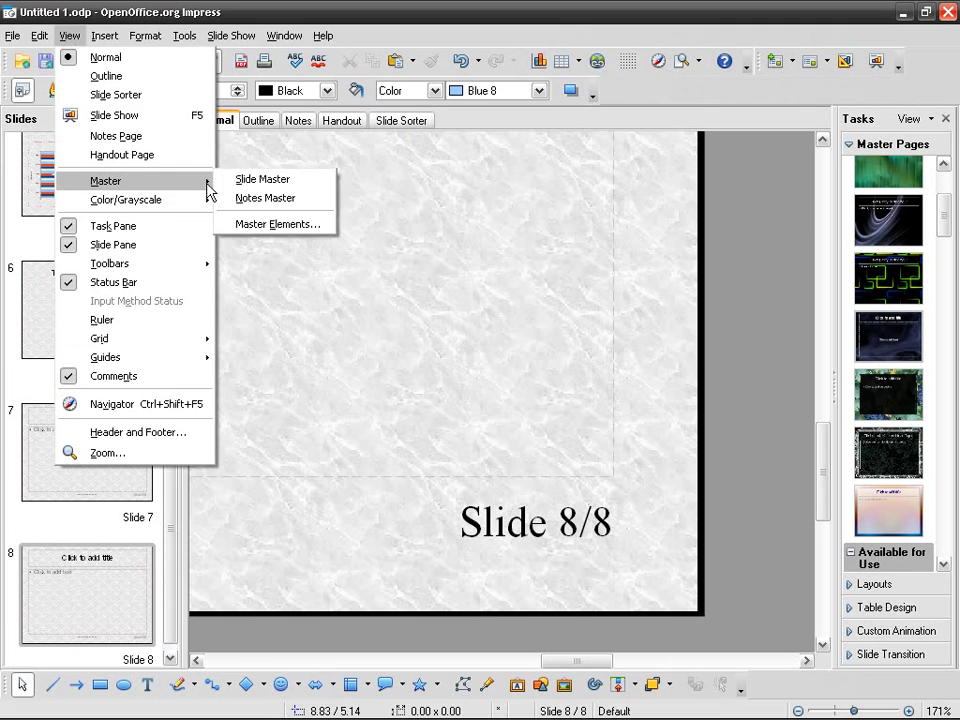
{"action": "left_click", "coordinate": [258, 180]}
{"action": "left_click_drag", "start_coordinate": [566, 658], "coordinate": [467, 660]}
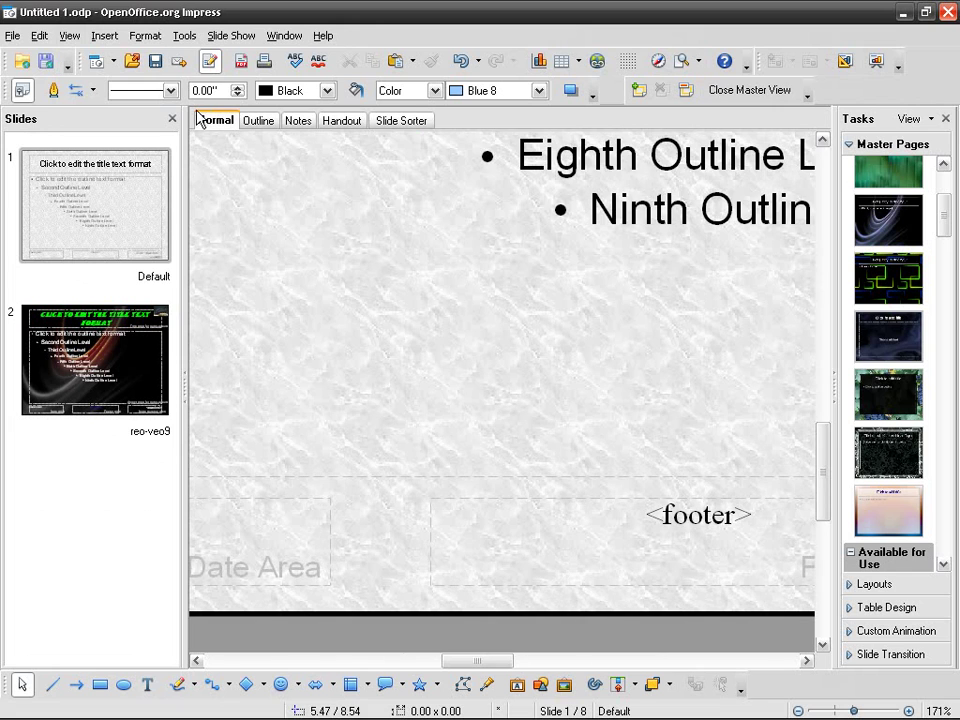
{"action": "left_click", "coordinate": [112, 36]}
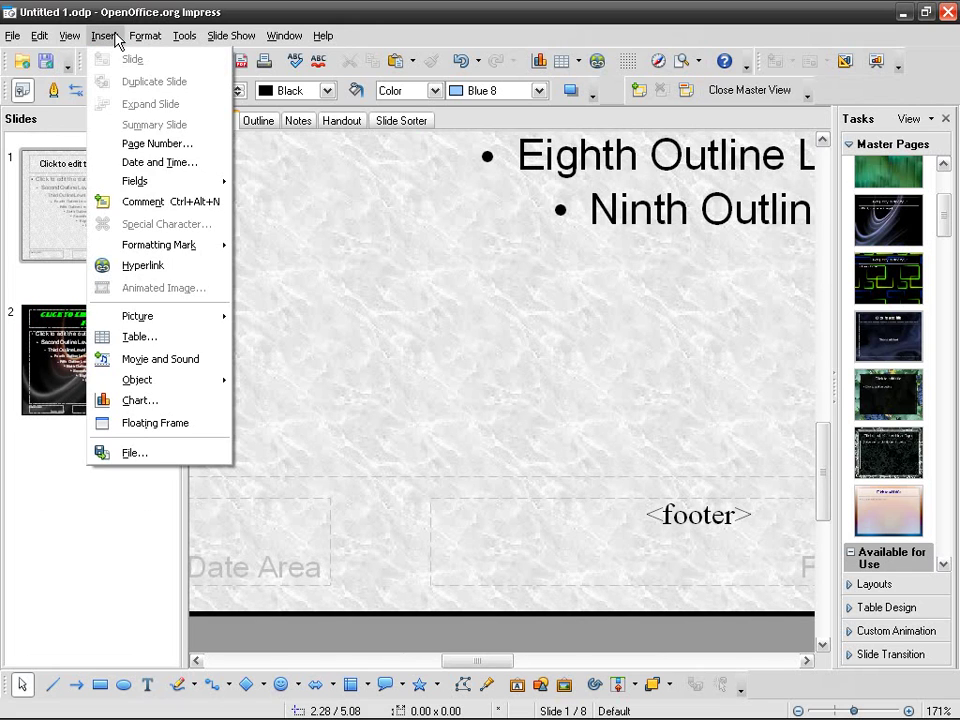
{"action": "mouse_move", "coordinate": [226, 188]}
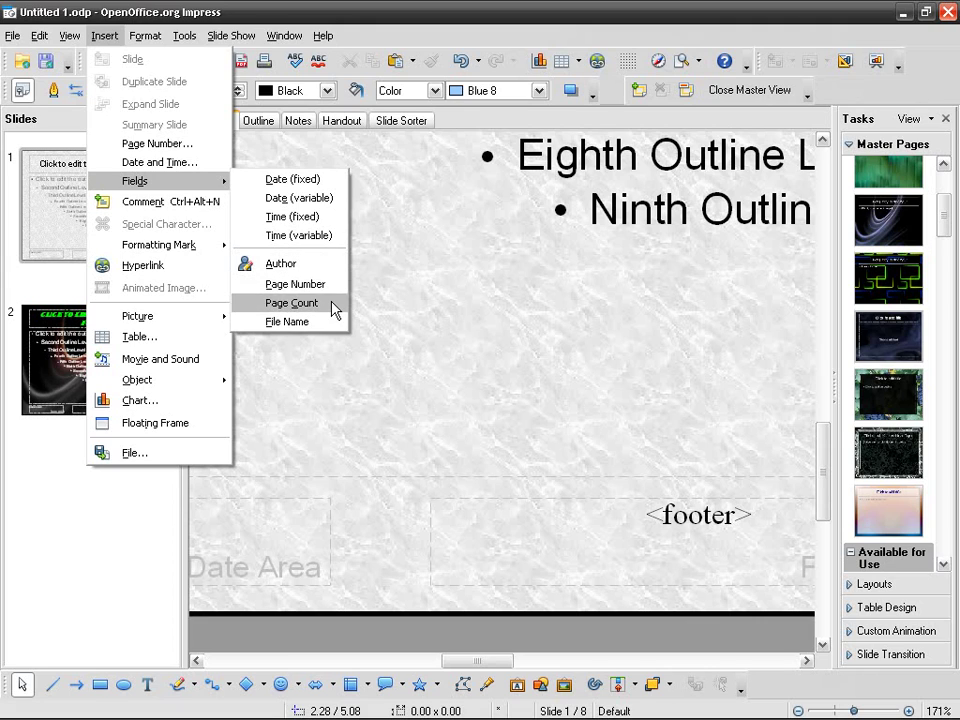
{"action": "left_click", "coordinate": [350, 515]}
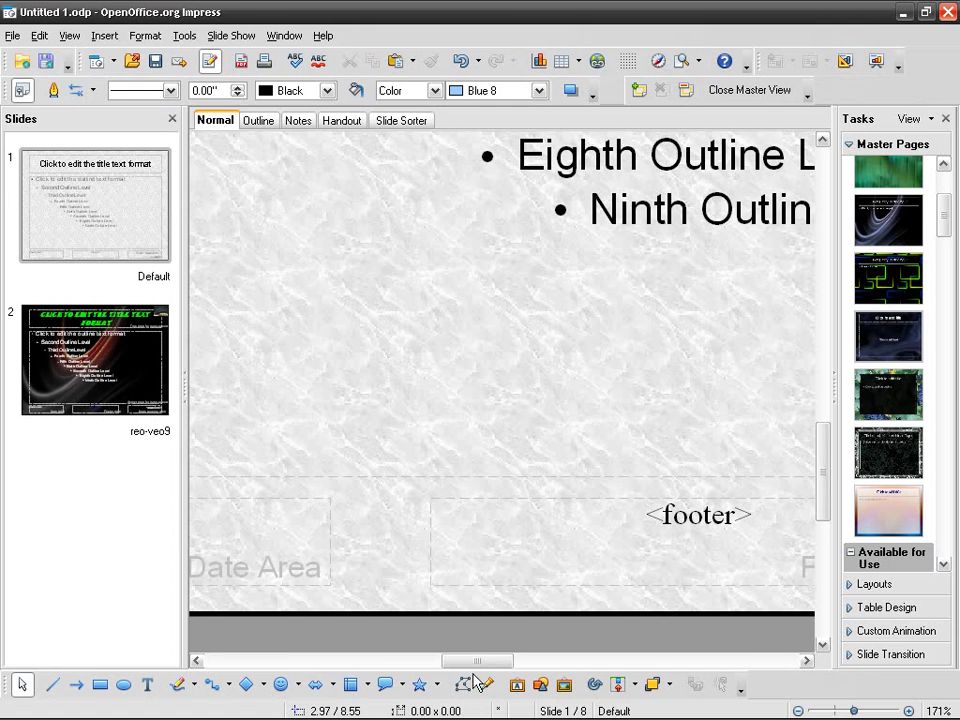
Step: Insert a File Name field on a new line below the Default master's footer field, save, and close the master view
{"action": "left_click_drag", "start_coordinate": [480, 661], "coordinate": [515, 662]}
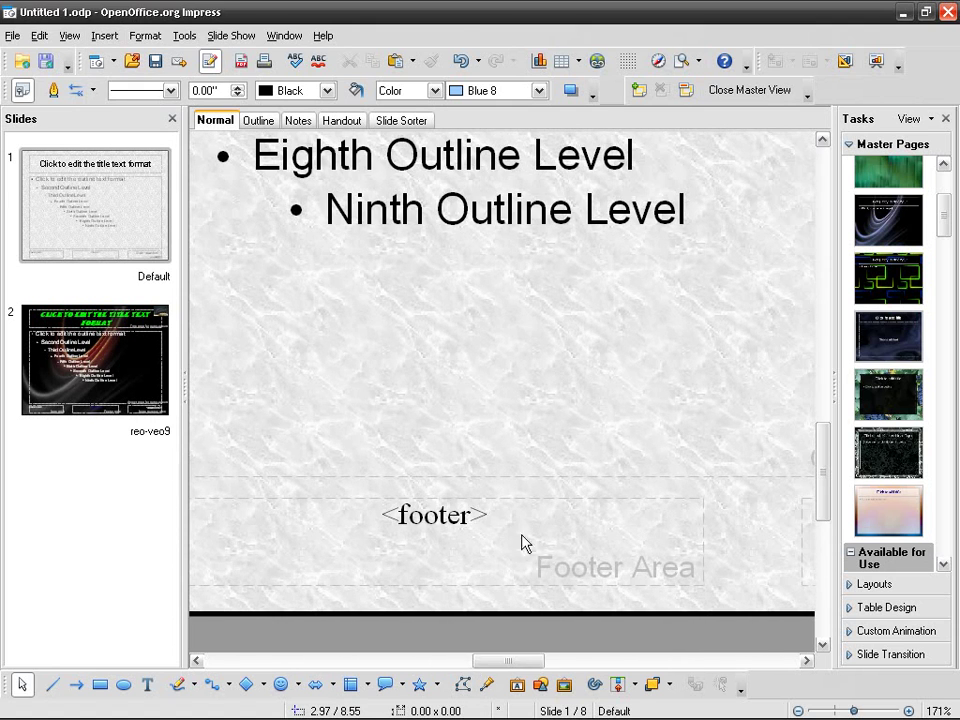
{"action": "left_click", "coordinate": [490, 515]}
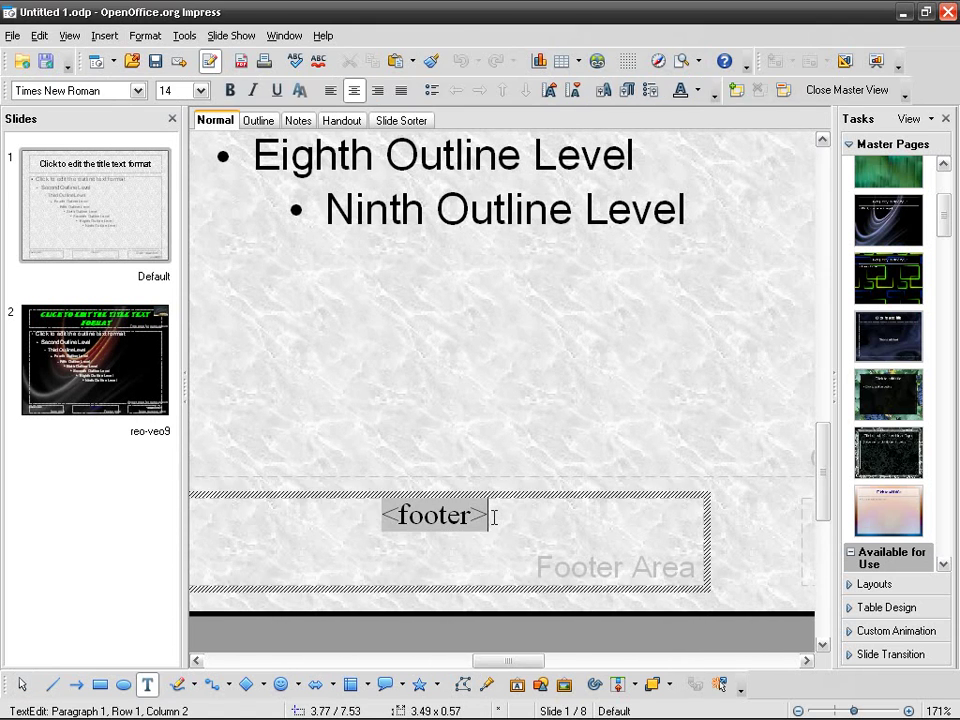
{"action": "key", "text": "Return"}
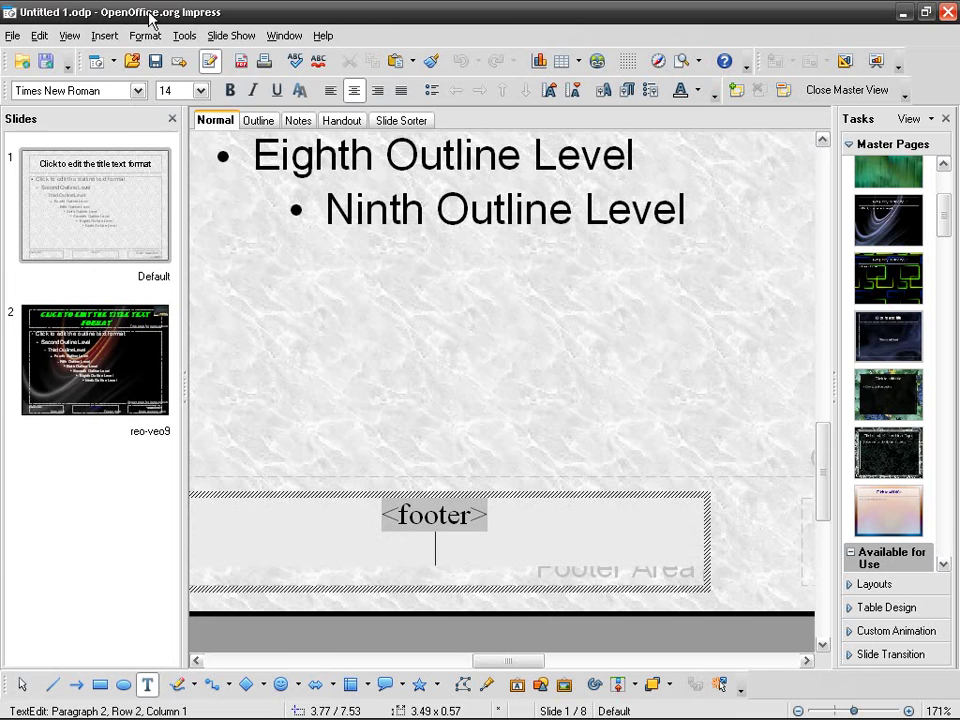
{"action": "left_click", "coordinate": [104, 36]}
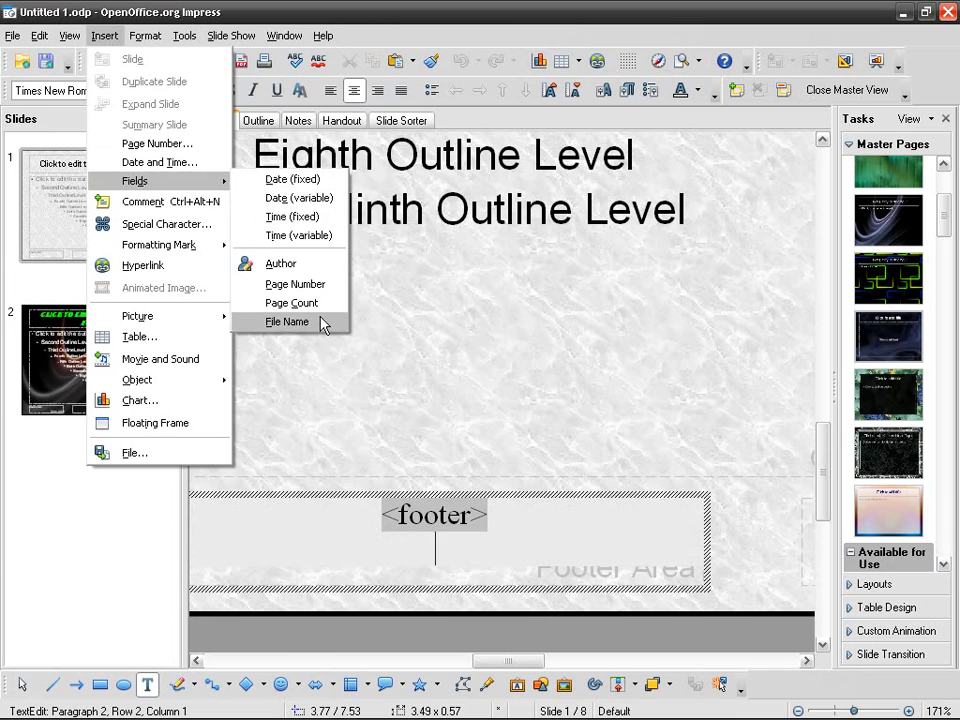
{"action": "left_click", "coordinate": [322, 319]}
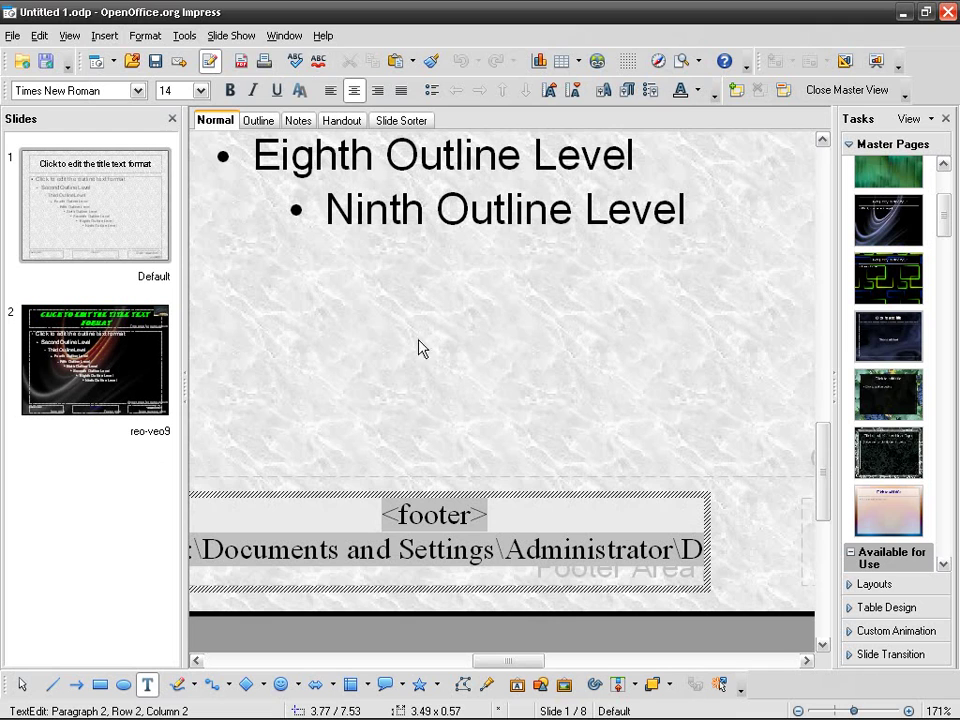
{"action": "left_click", "coordinate": [153, 62]}
{"action": "left_click", "coordinate": [832, 93]}
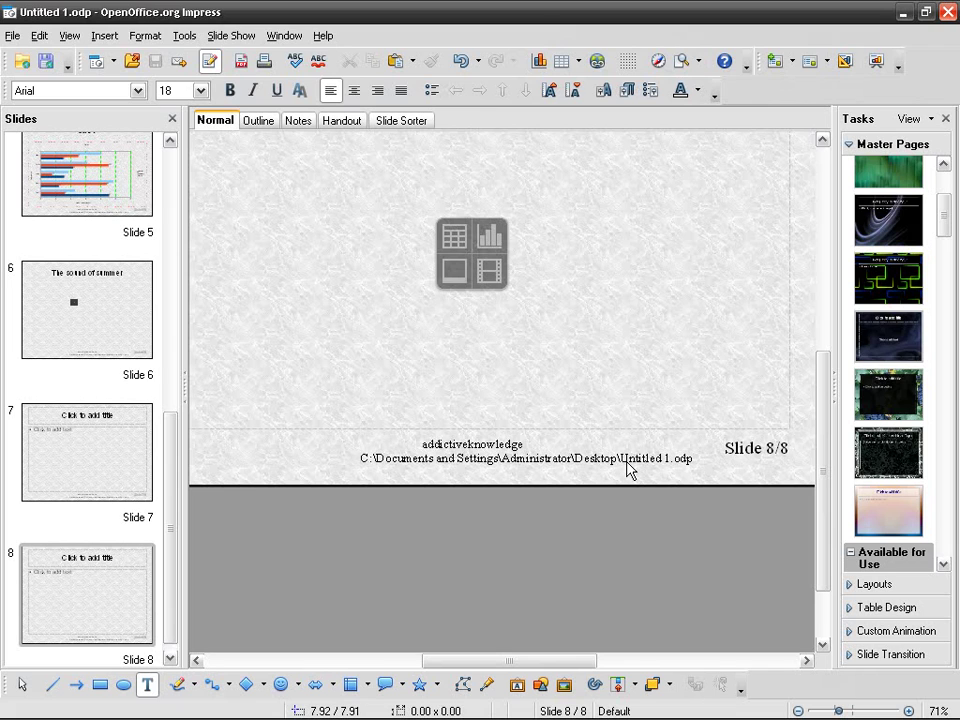
Step: Reopen the slide master view and delete the file name field from the Default master's Footer Area
{"action": "left_click", "coordinate": [69, 35]}
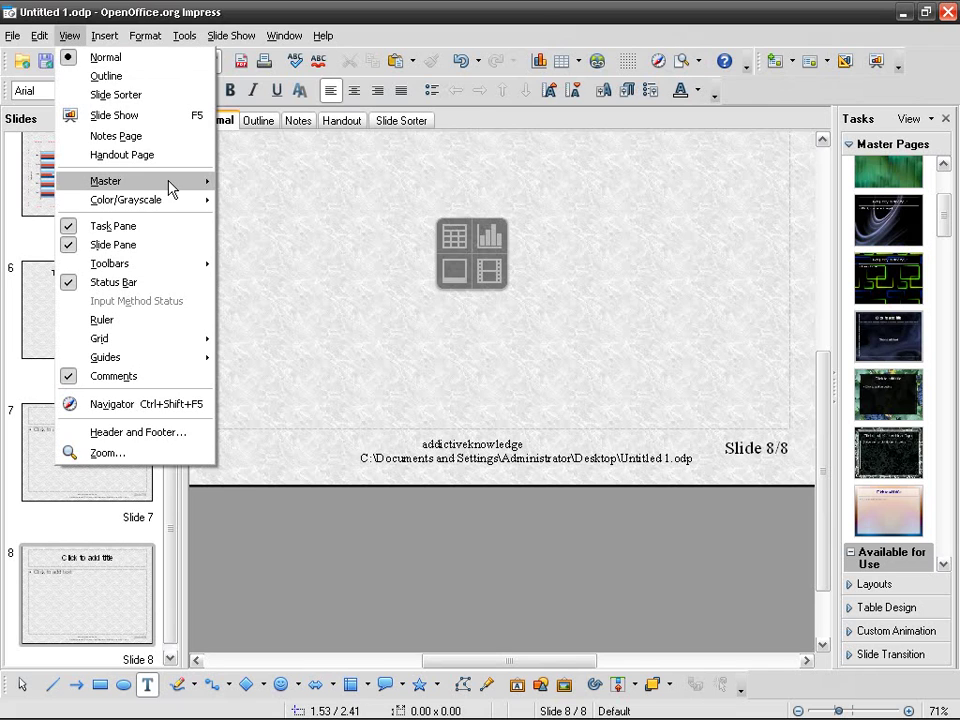
{"action": "mouse_move", "coordinate": [168, 188]}
{"action": "left_click", "coordinate": [257, 182]}
{"action": "left_click", "coordinate": [428, 460]}
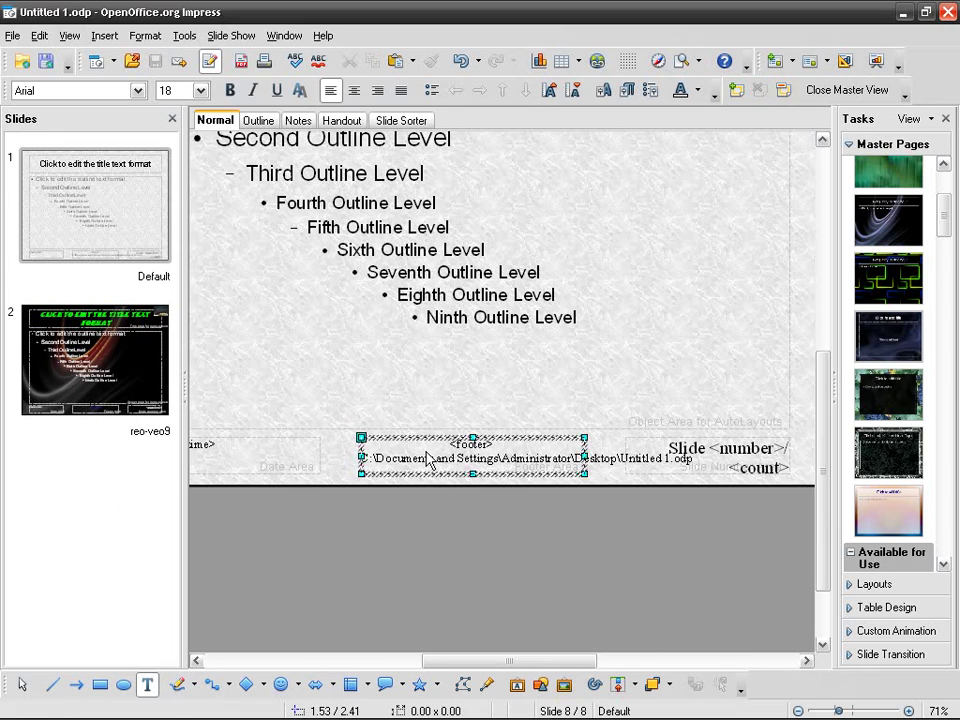
{"action": "left_click", "coordinate": [428, 460]}
{"action": "key", "text": "Delete"}
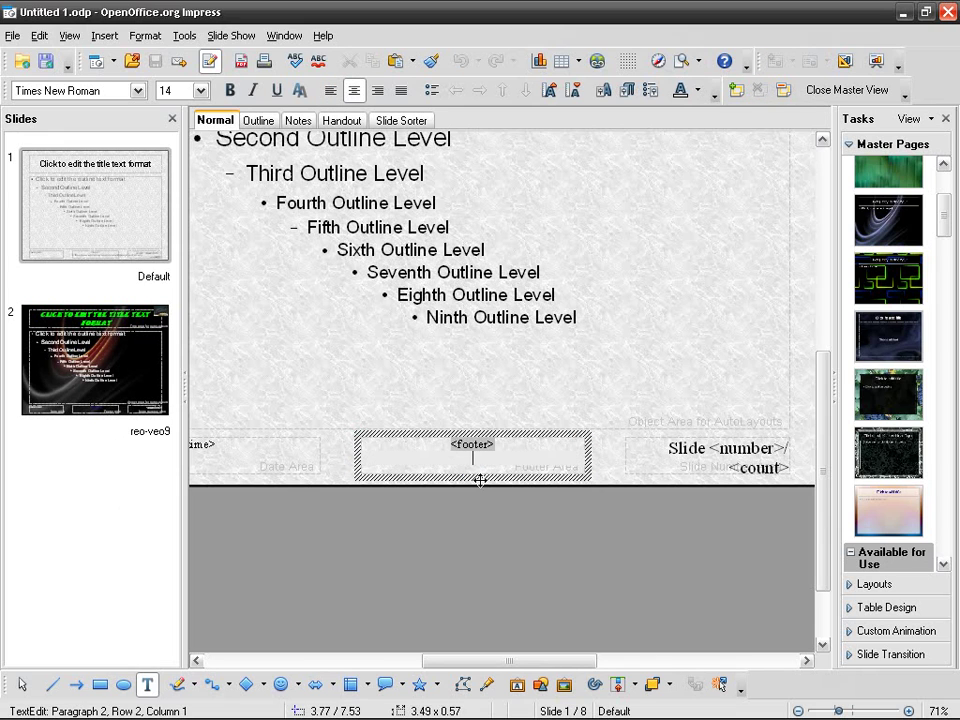
{"action": "left_click", "coordinate": [92, 33]}
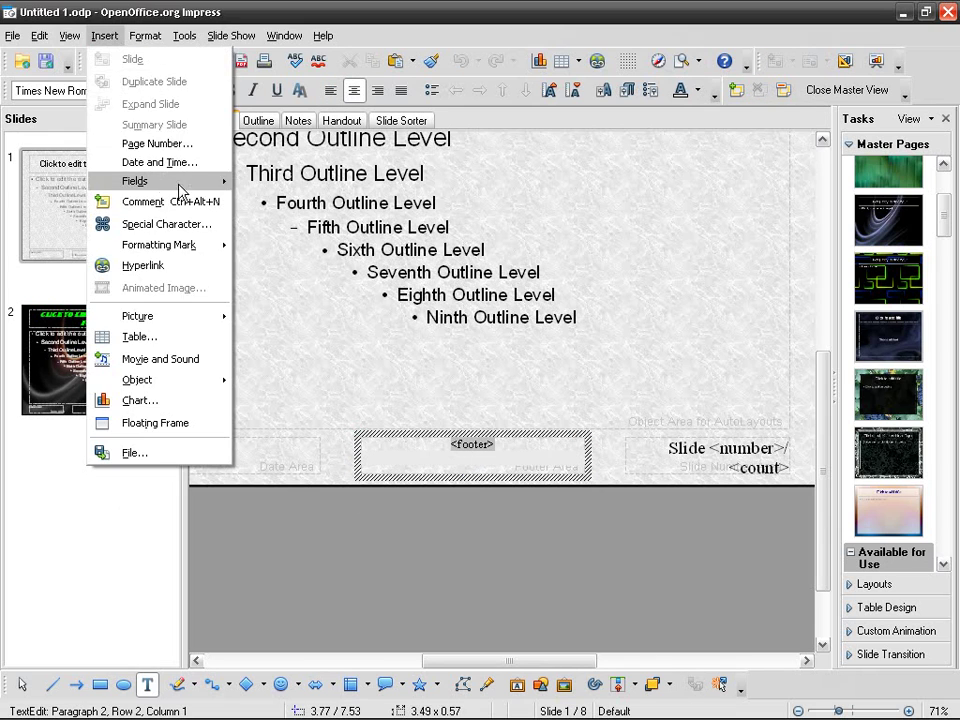
{"action": "mouse_move", "coordinate": [199, 186]}
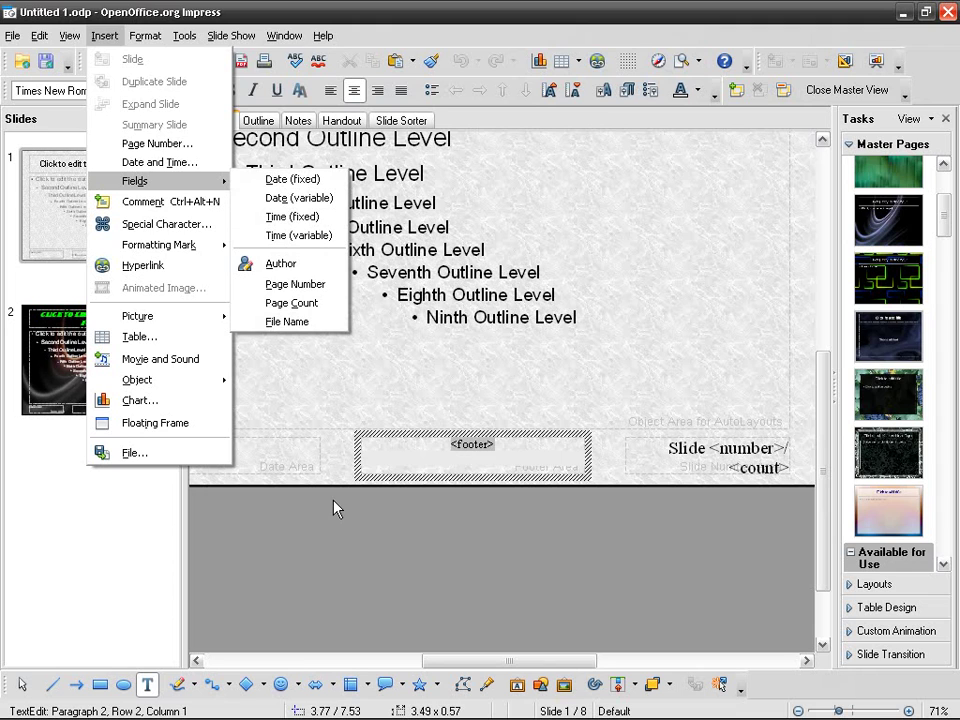
{"action": "left_click", "coordinate": [500, 460]}
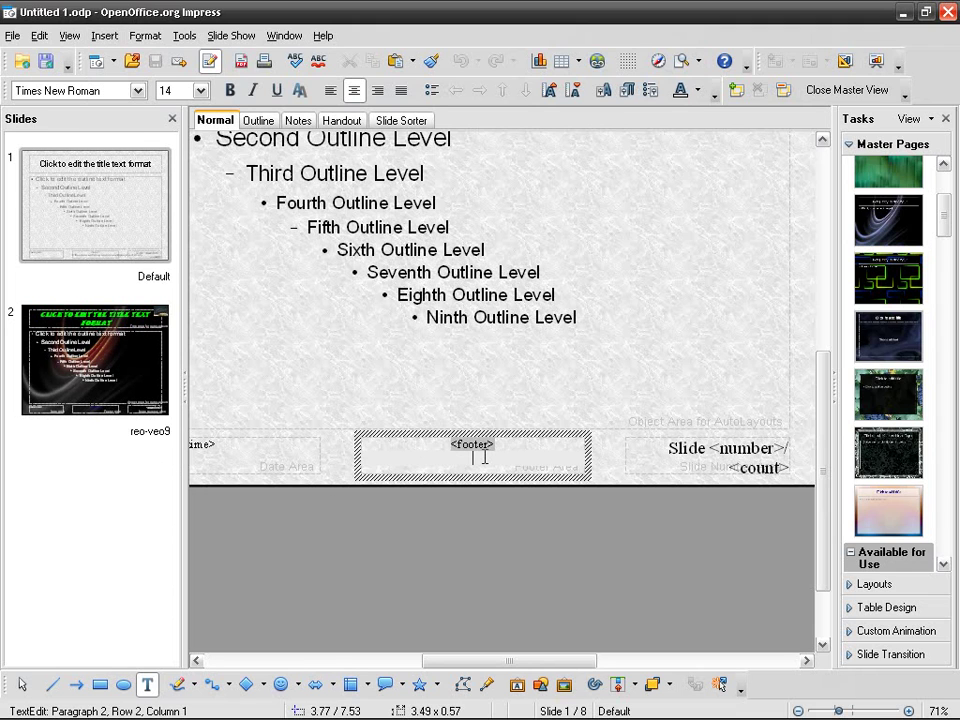
Step: Include a variable date and time in the 08/24/13 format on all slides and close the master view
{"action": "left_click", "coordinate": [437, 546]}
{"action": "left_click_drag", "start_coordinate": [506, 662], "coordinate": [465, 660]}
{"action": "left_click", "coordinate": [104, 35]}
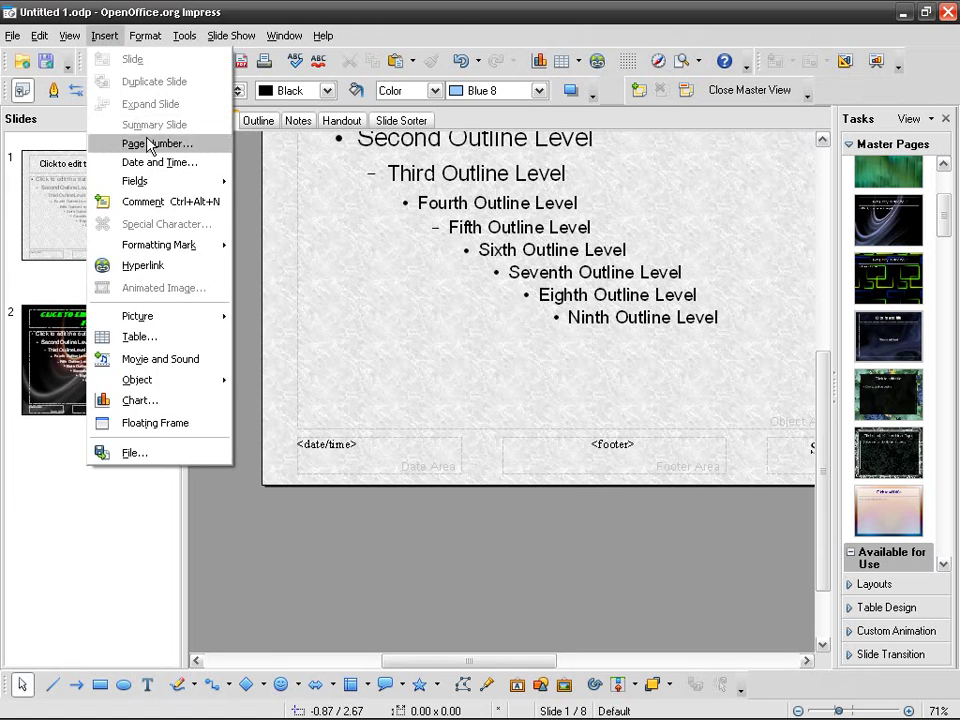
{"action": "left_click", "coordinate": [183, 172]}
{"action": "left_click_drag", "start_coordinate": [400, 224], "coordinate": [496, 254]}
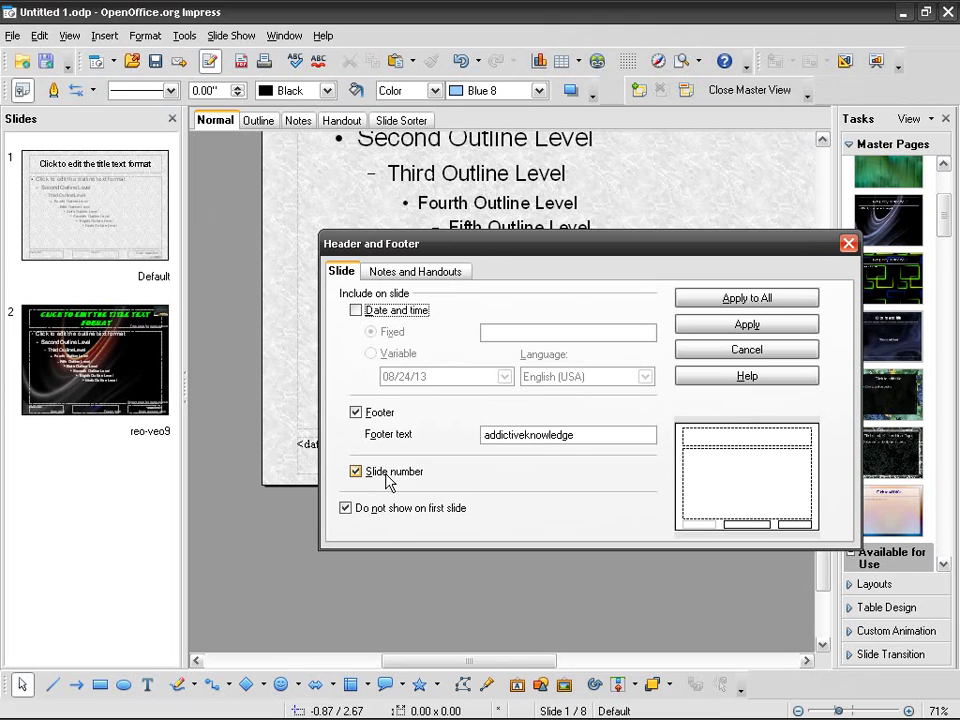
{"action": "left_click", "coordinate": [390, 313]}
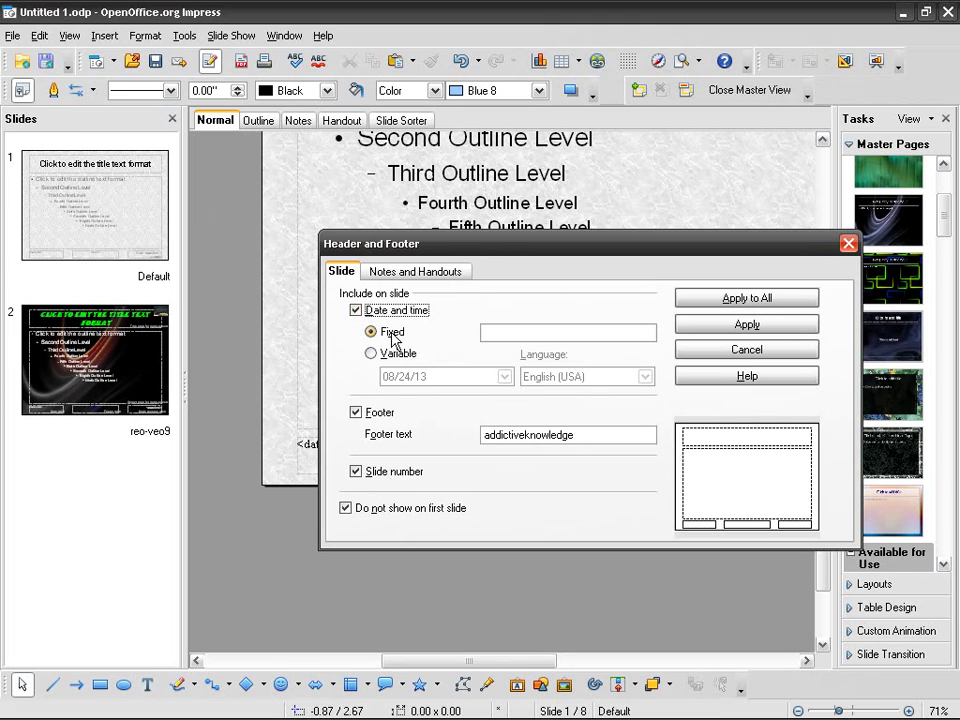
{"action": "left_click", "coordinate": [505, 332]}
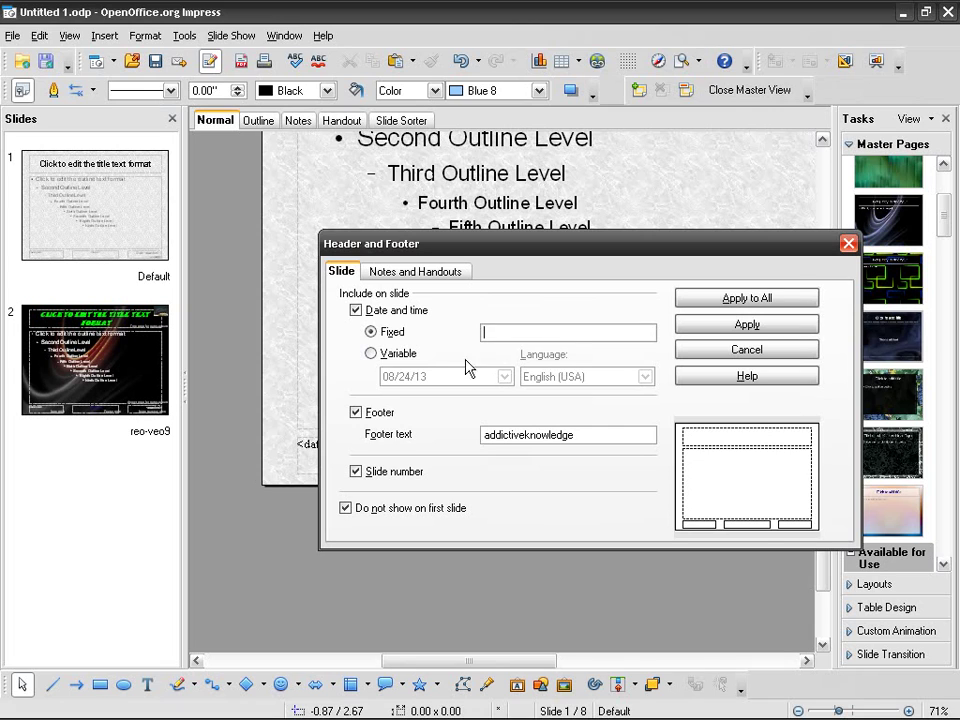
{"action": "left_click", "coordinate": [391, 360]}
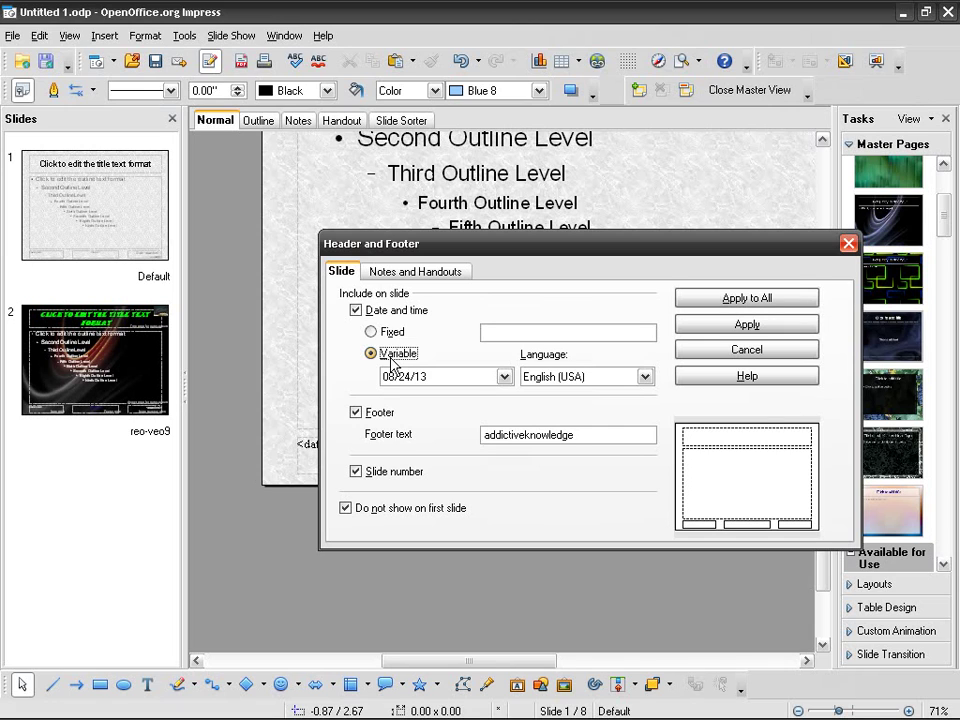
{"action": "left_click", "coordinate": [762, 300]}
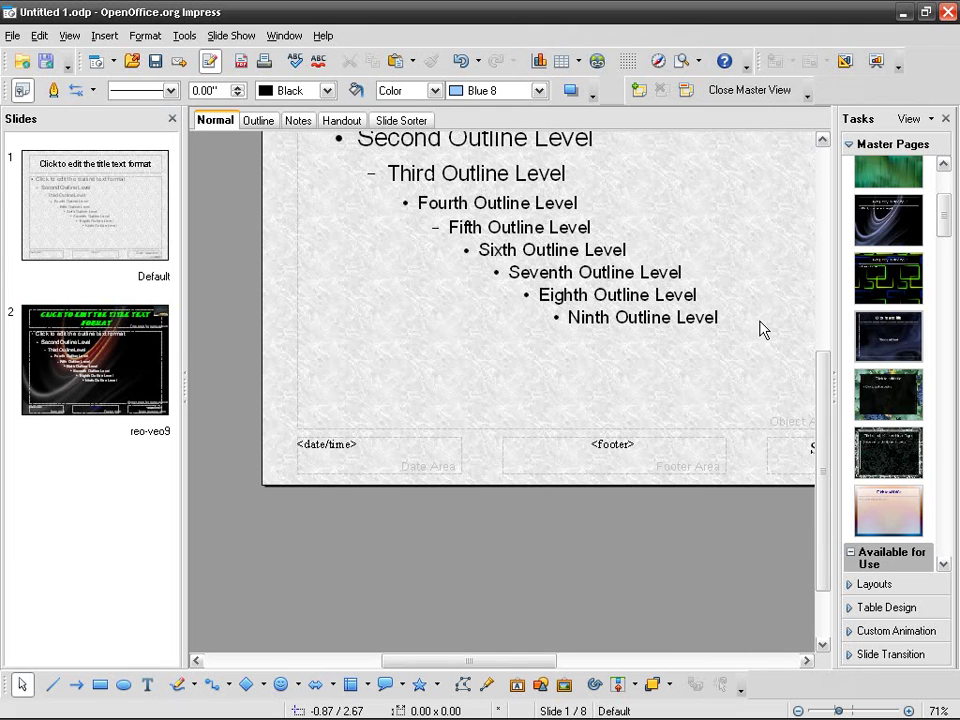
{"action": "left_click", "coordinate": [357, 445]}
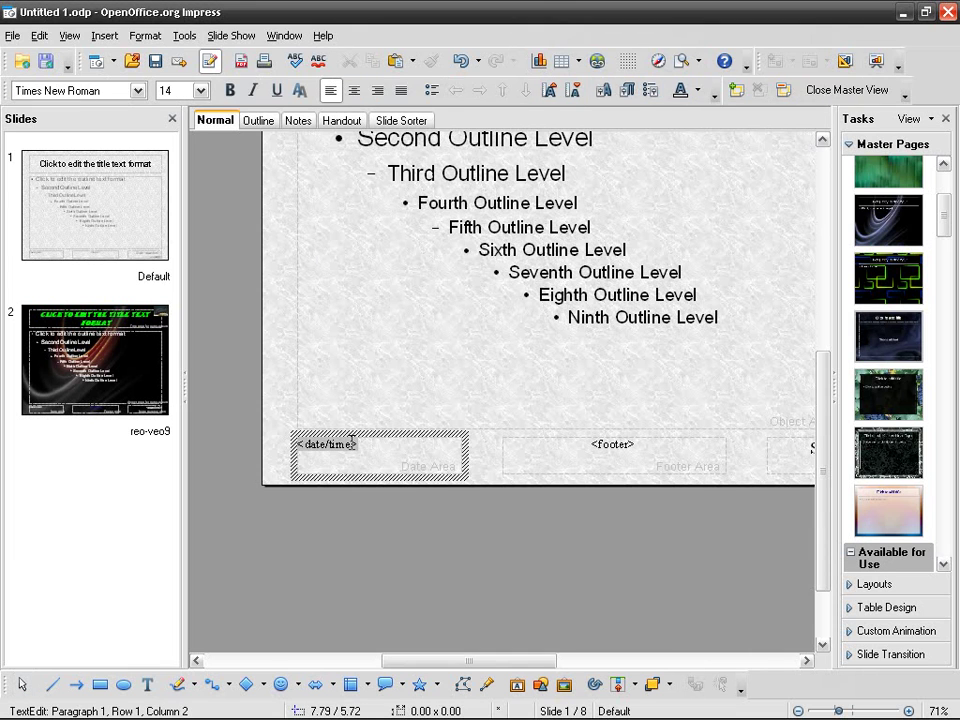
{"action": "left_click", "coordinate": [845, 90]}
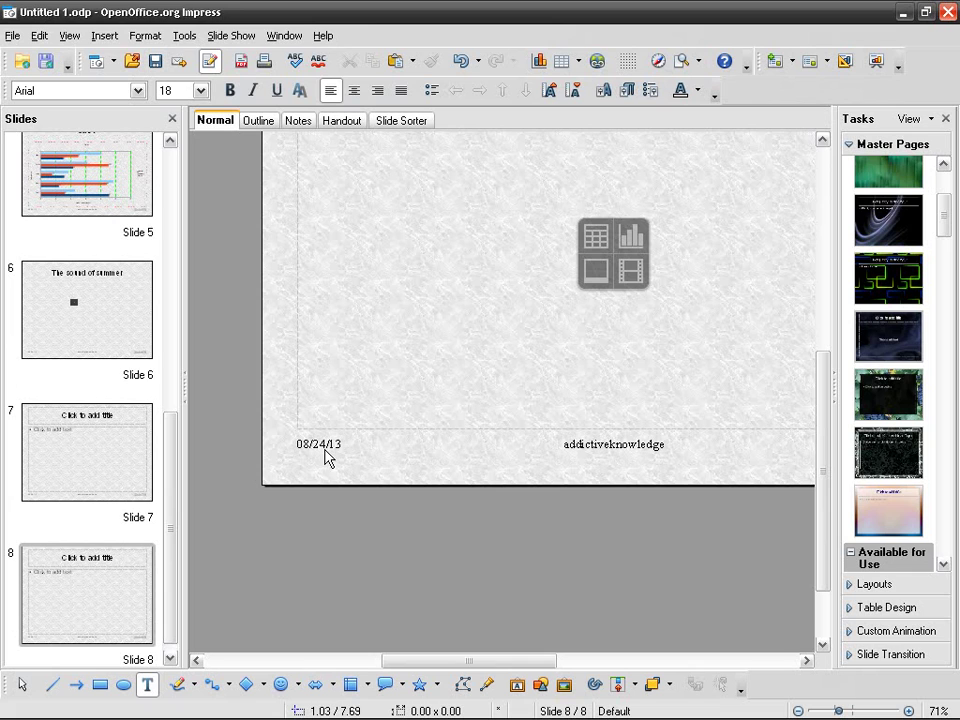
Step: Reopen the slide master view and delete the <date/time> field from the Default master's Date Area
{"action": "left_click", "coordinate": [105, 36]}
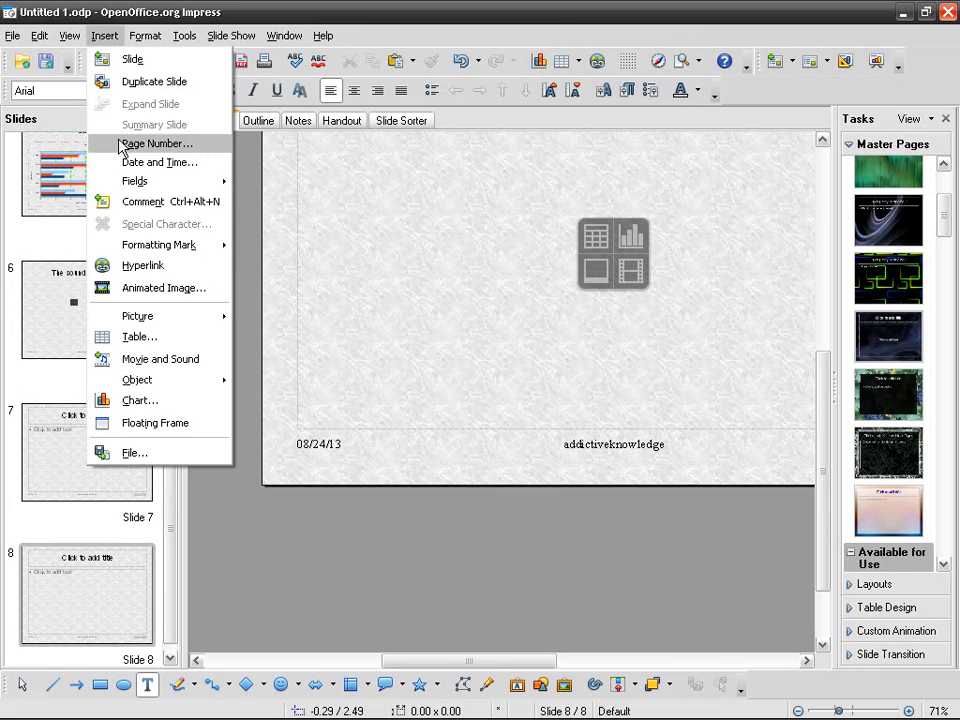
{"action": "left_click", "coordinate": [72, 37]}
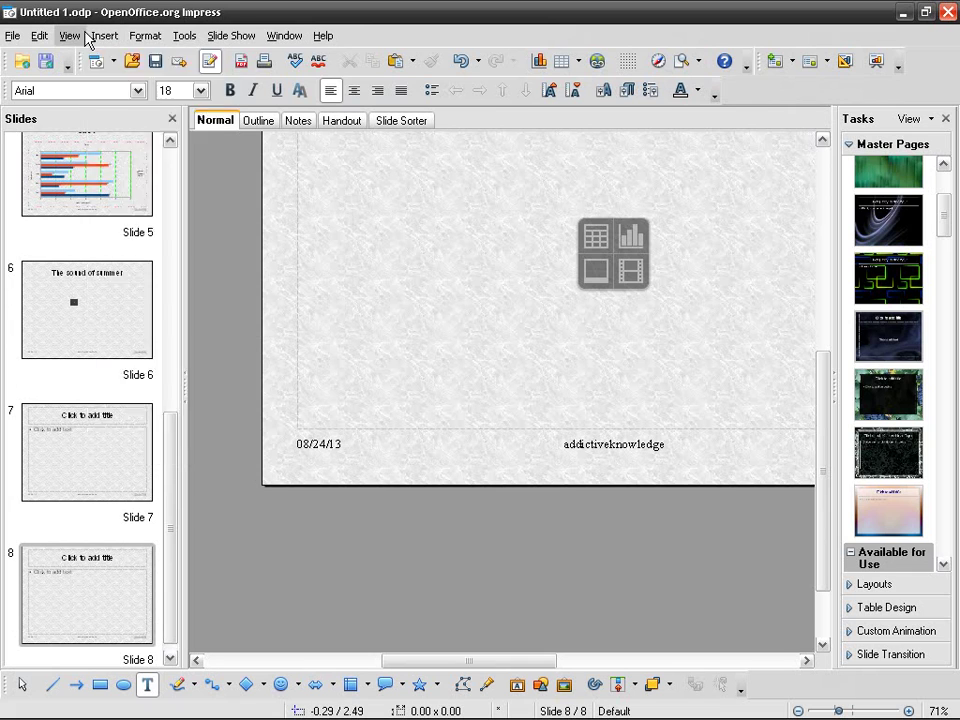
{"action": "left_click", "coordinate": [69, 36]}
{"action": "mouse_move", "coordinate": [180, 183]}
{"action": "left_click", "coordinate": [255, 180]}
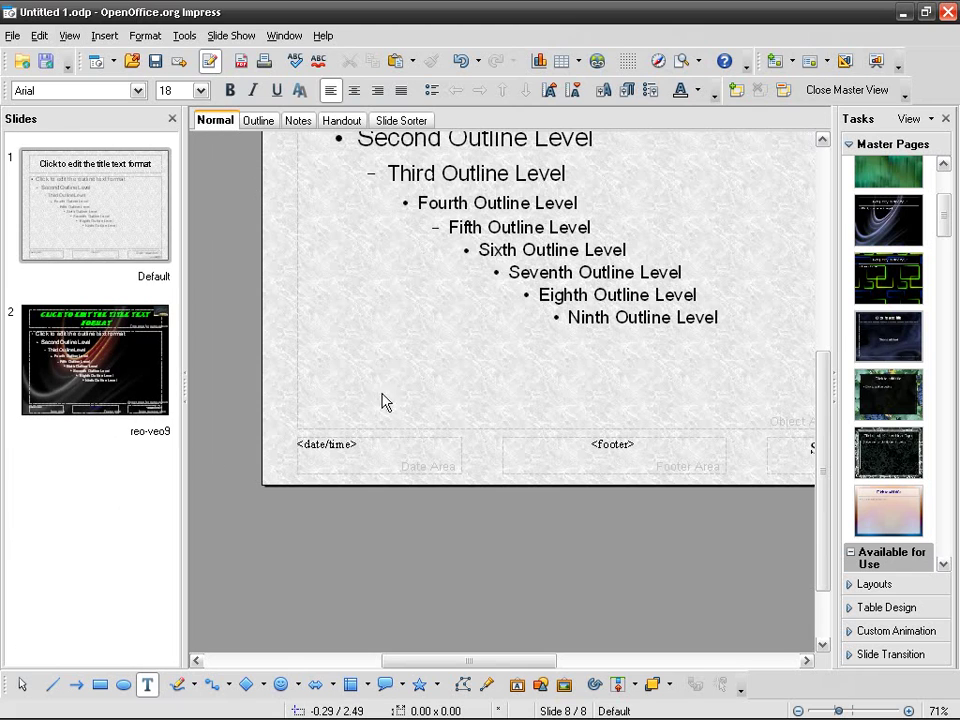
{"action": "left_click", "coordinate": [368, 448]}
{"action": "left_click", "coordinate": [375, 452]}
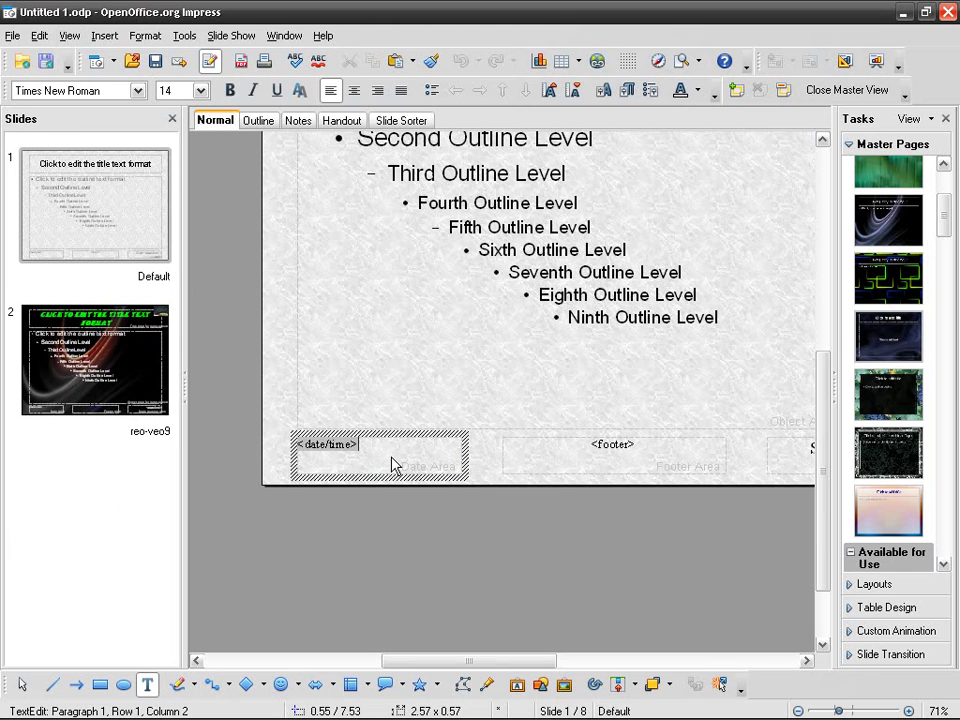
{"action": "key", "text": "BackSpace"}
Step: Insert a Time (variable) field in the Default master's Date Area and save the presentation
{"action": "left_click", "coordinate": [102, 37]}
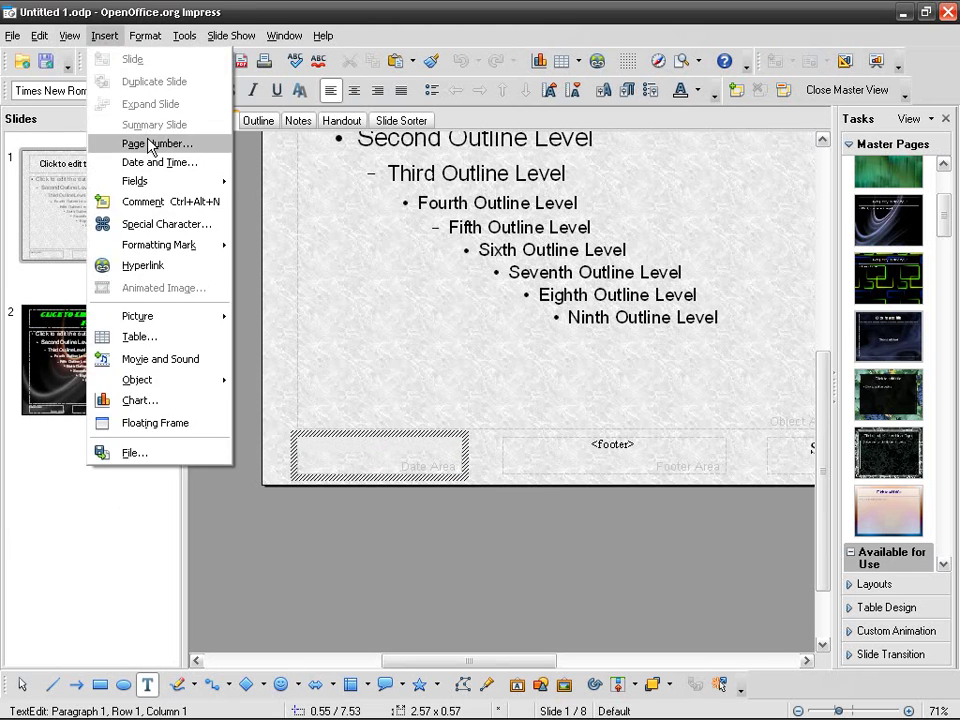
{"action": "mouse_move", "coordinate": [184, 192]}
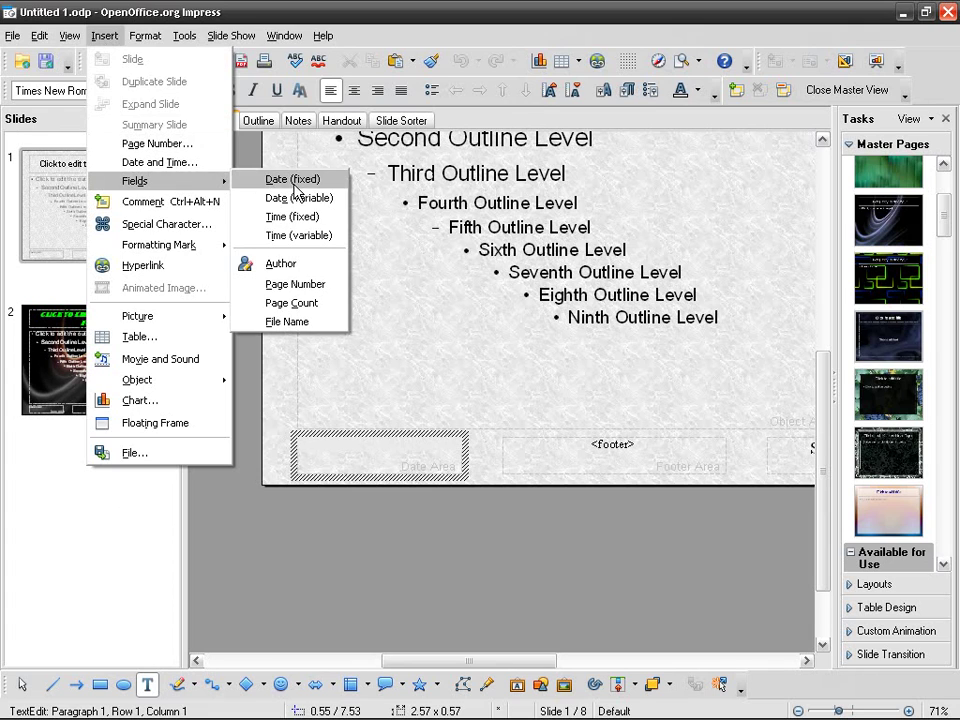
{"action": "left_click", "coordinate": [325, 245]}
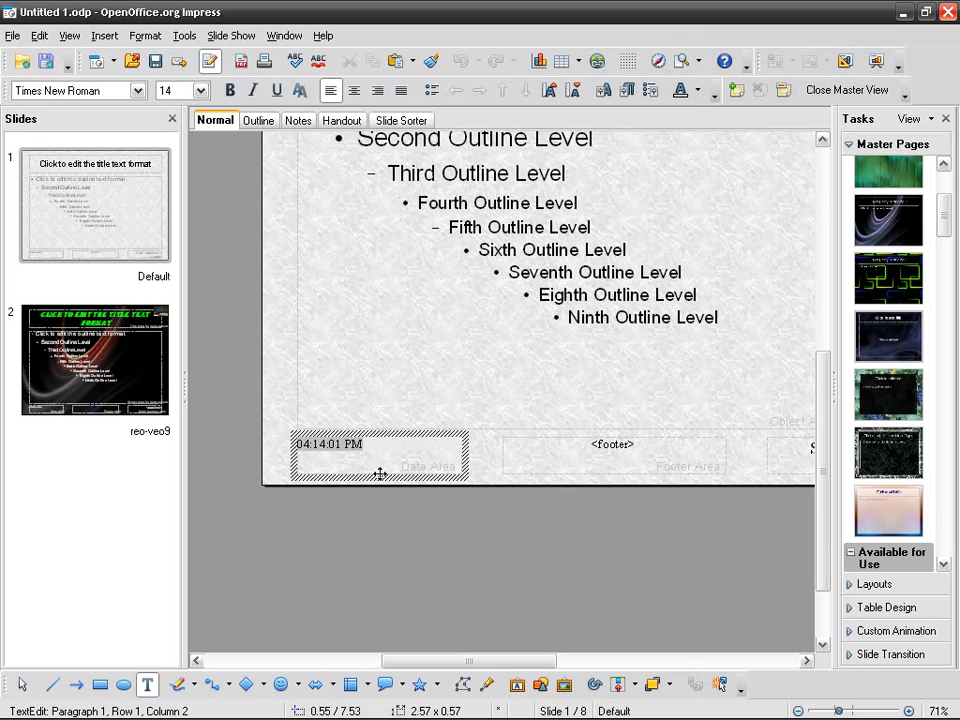
{"action": "left_click", "coordinate": [155, 61]}
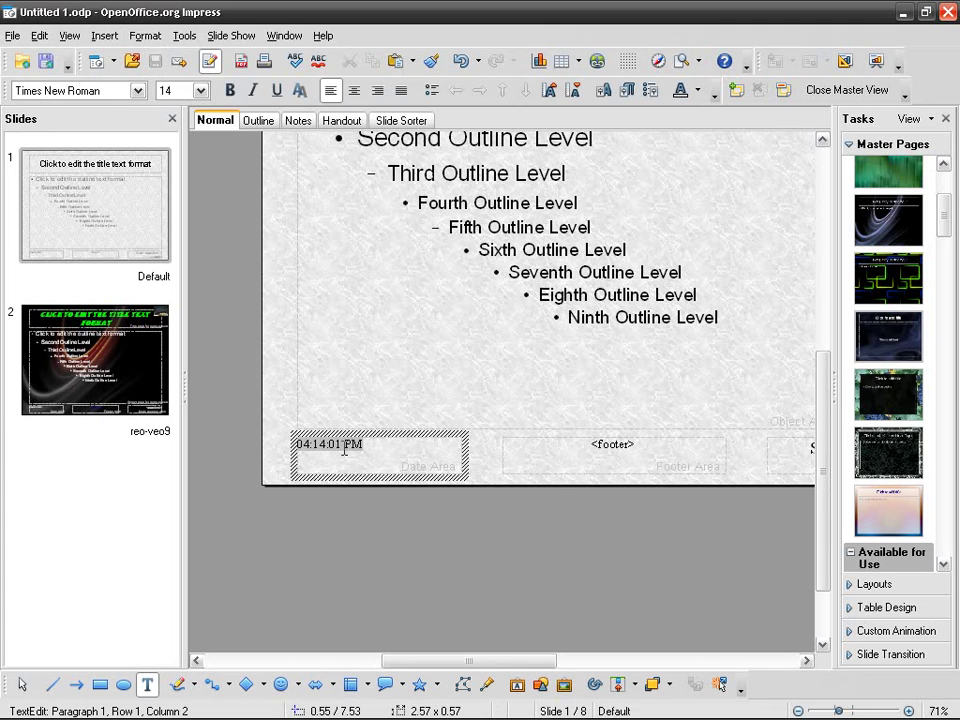
Step: Close and reopen the presentation, then examine the time shown at the foot of slides 2 and 3
{"action": "left_click", "coordinate": [950, 14]}
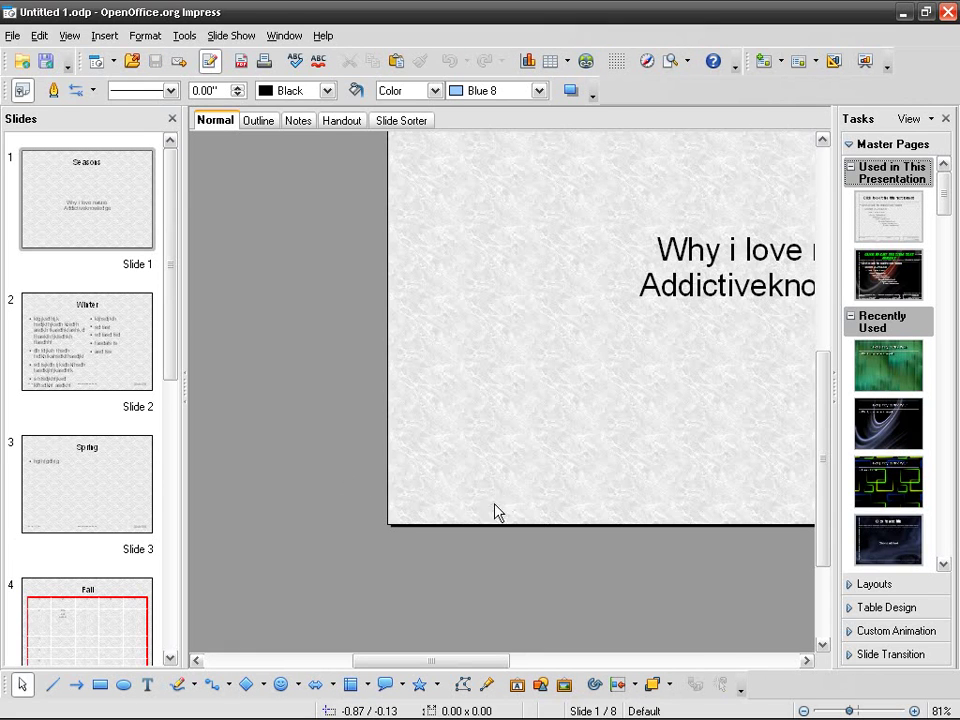
{"action": "left_click", "coordinate": [131, 377]}
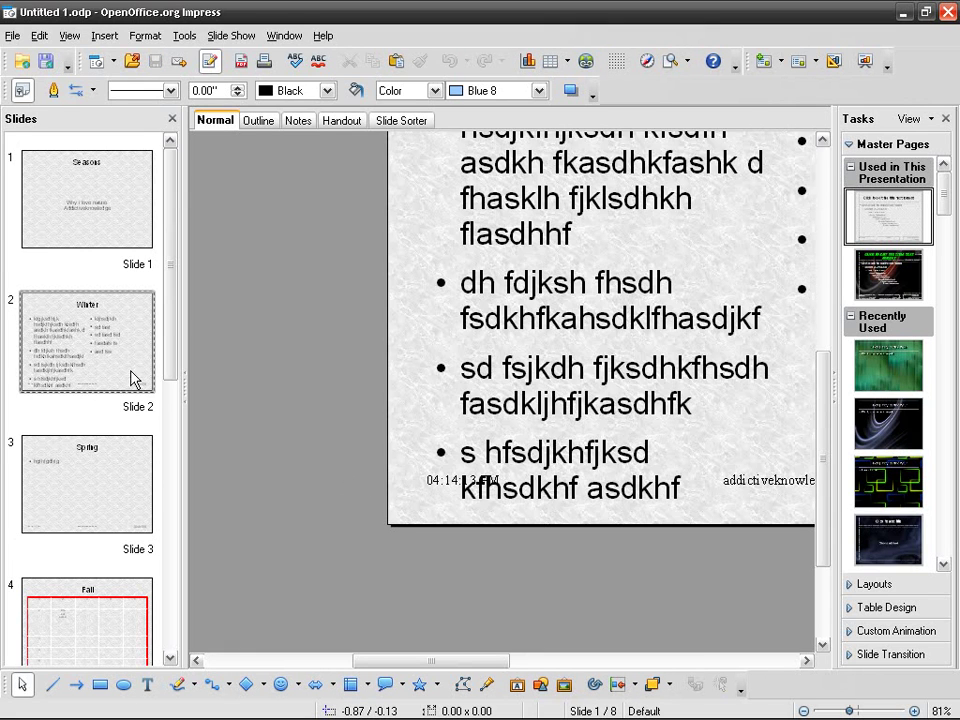
{"action": "left_click", "coordinate": [137, 457]}
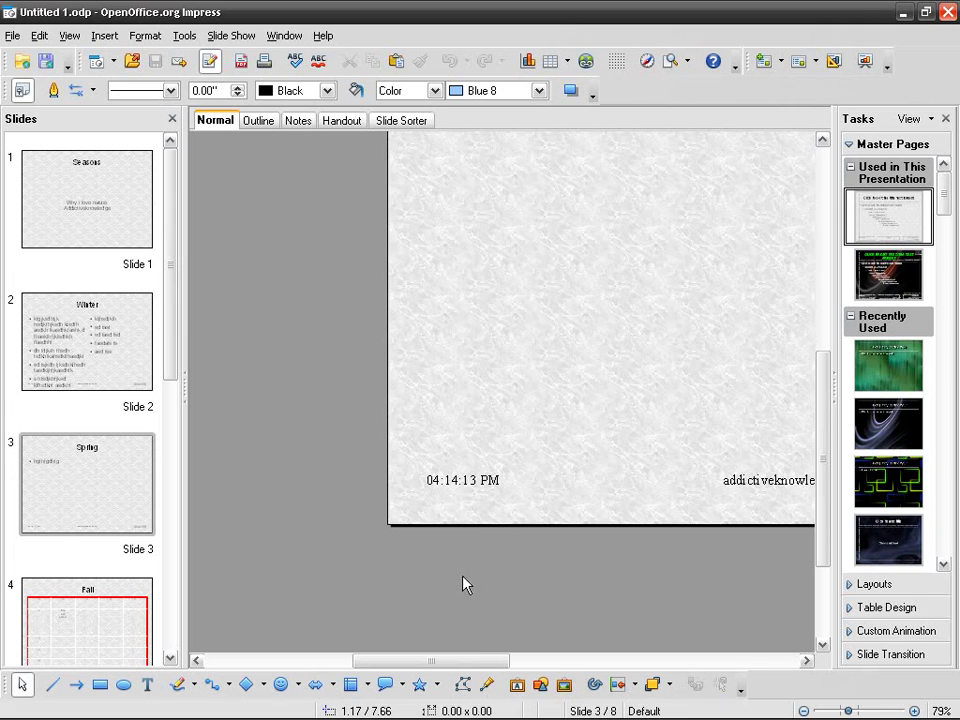
{"action": "left_click_drag", "start_coordinate": [467, 662], "coordinate": [519, 667]}
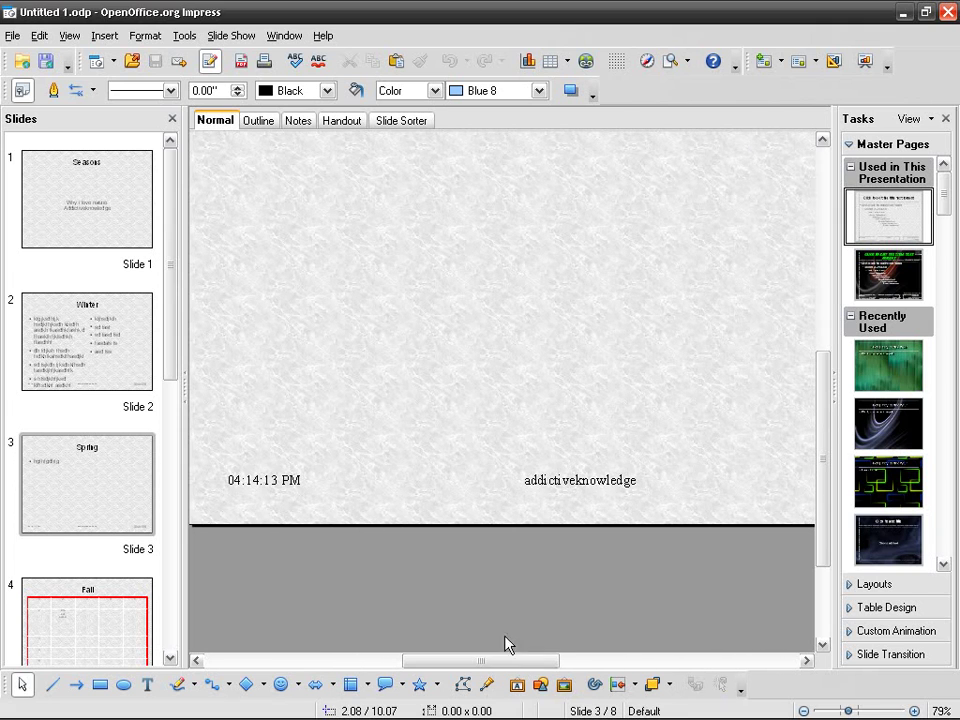
{"action": "scroll", "coordinate": [437, 536], "scroll_direction": "up", "scroll_amount": 6}
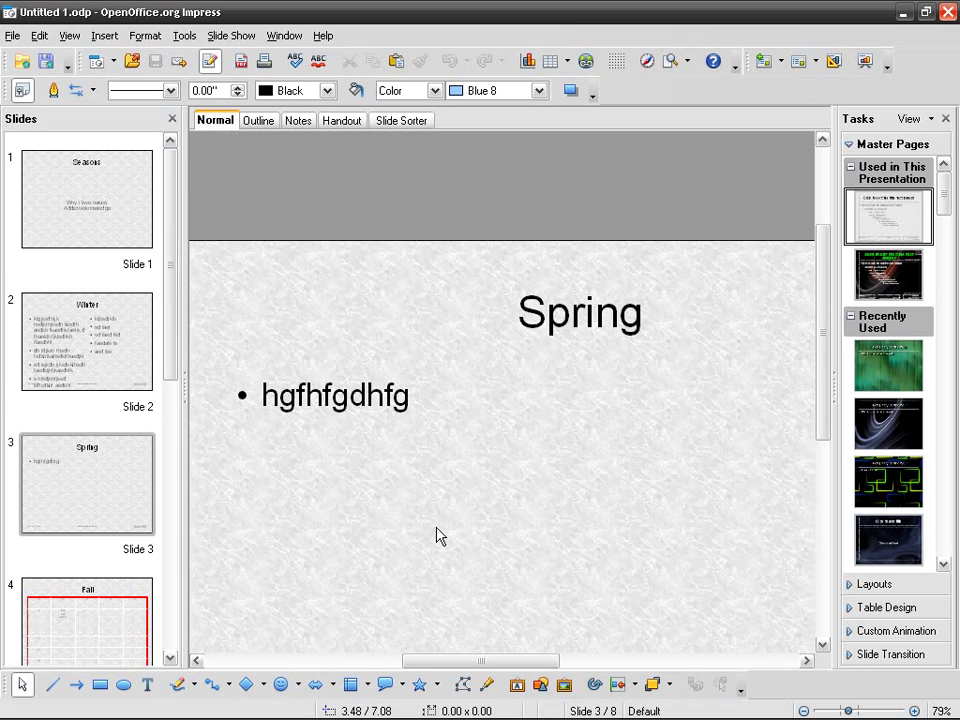
{"action": "mouse_move", "coordinate": [481, 661]}
{"action": "left_mouse_down"}
{"action": "mouse_move", "coordinate": [463, 666]}
{"action": "mouse_move", "coordinate": [473, 666]}
{"action": "left_mouse_up"}
{"action": "scroll", "coordinate": [477, 592], "scroll_direction": "down", "scroll_amount": 3}
{"action": "scroll", "coordinate": [470, 585], "scroll_direction": "down", "scroll_amount": 1}
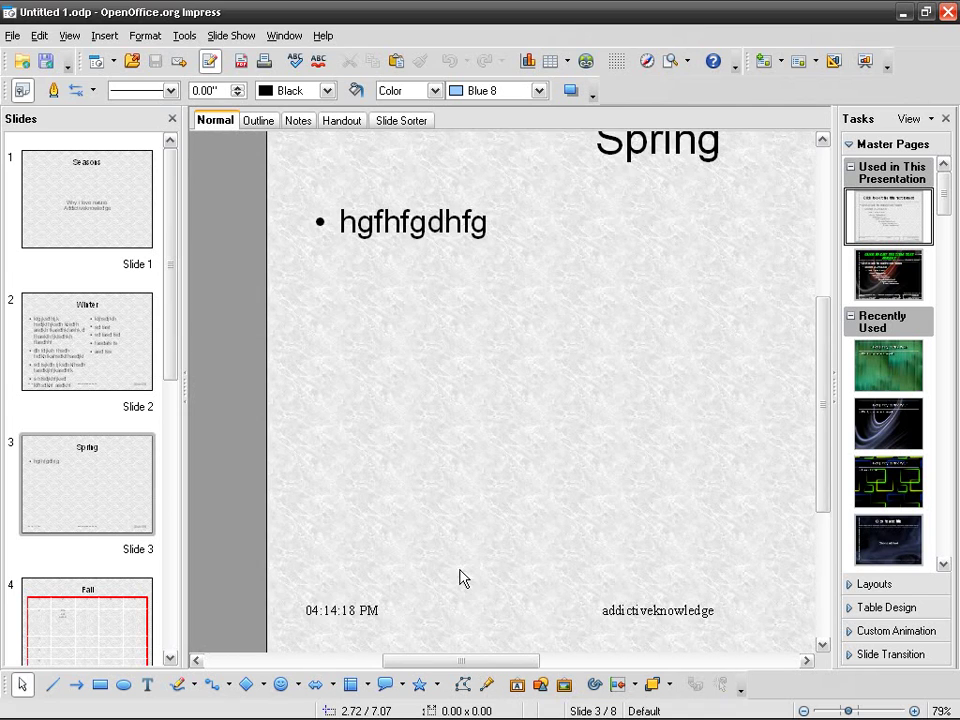